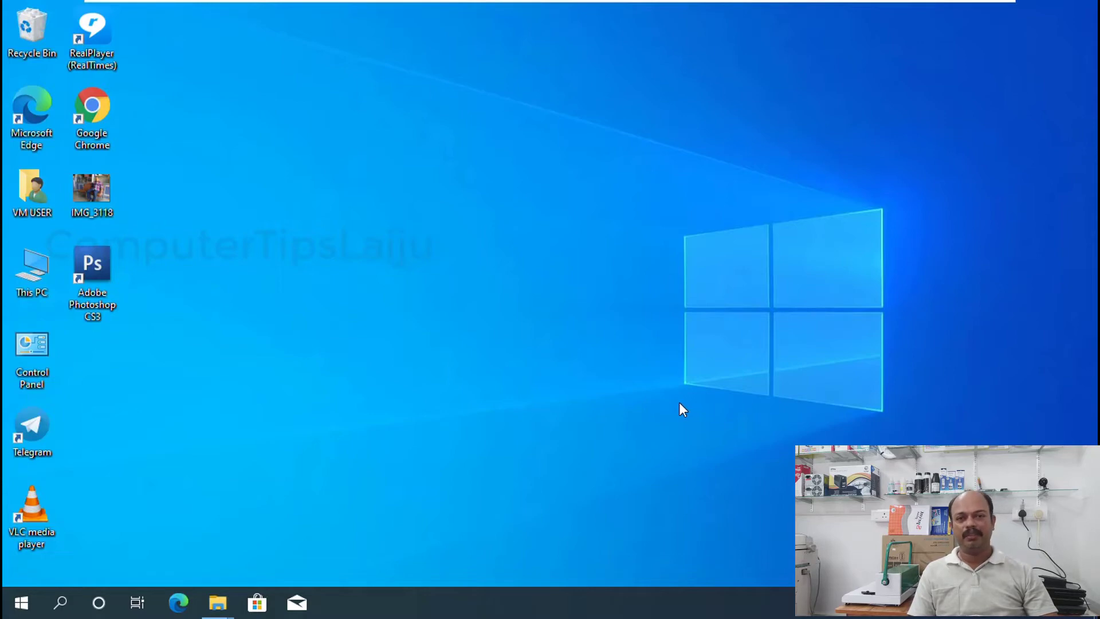
Start Adobe Photoshop CS3 and check the installed programs in Control Panel's Programs and Features
{"action": "double_click", "coordinate": [98, 260]}
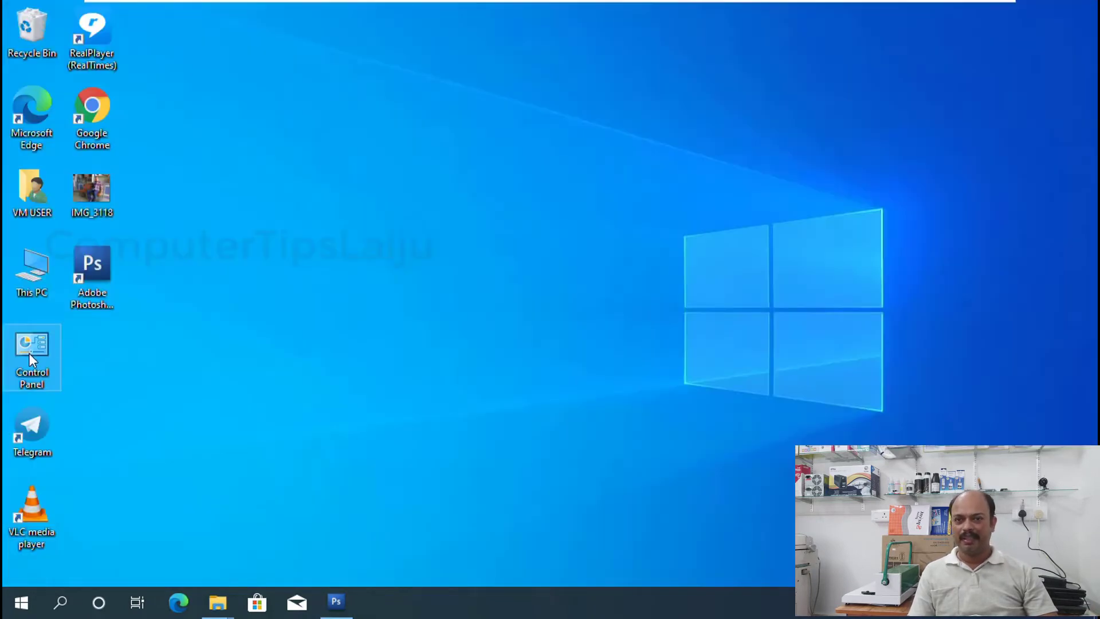
{"action": "double_click", "coordinate": [29, 353]}
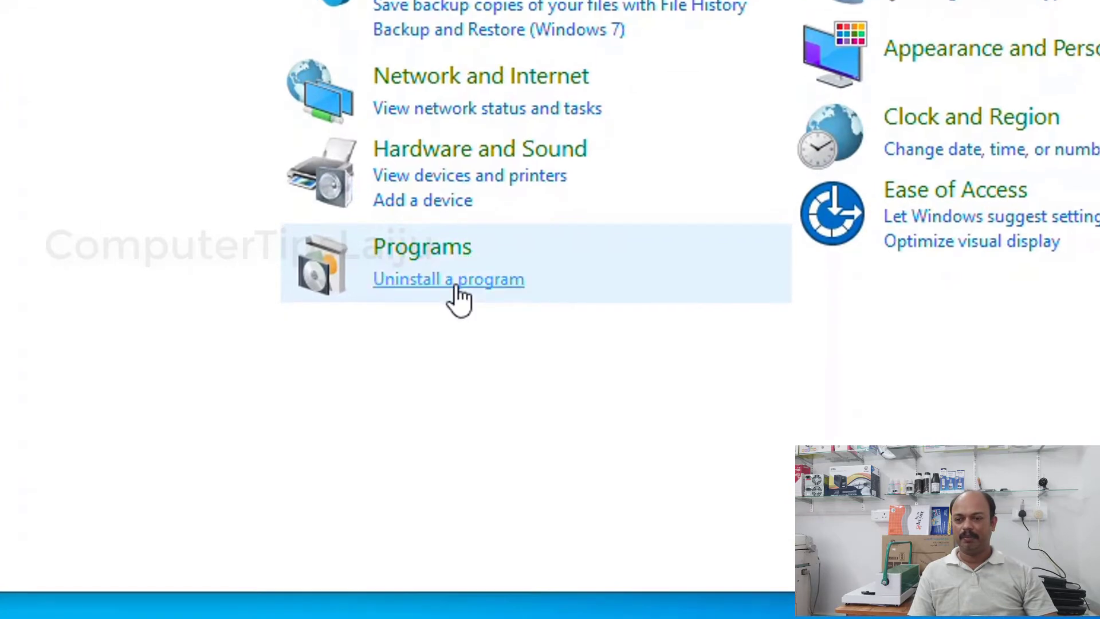
{"action": "left_click", "coordinate": [455, 280]}
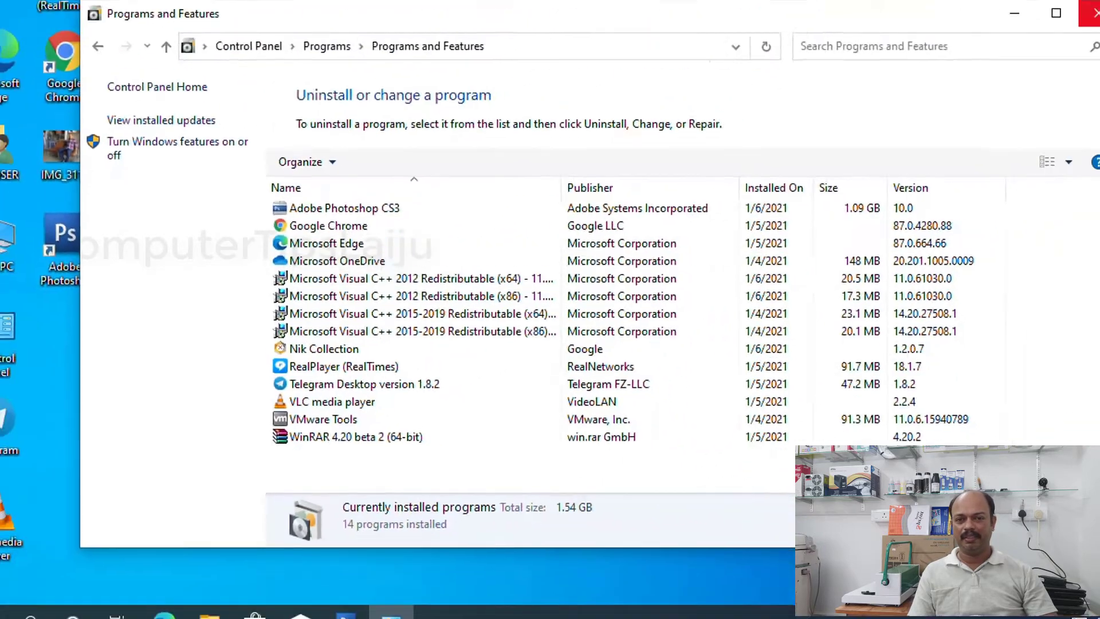
{"action": "left_click", "coordinate": [1093, 13]}
Switch to Photoshop and check its available filters for the Nik Collection plug-ins
{"action": "left_click", "coordinate": [336, 603]}
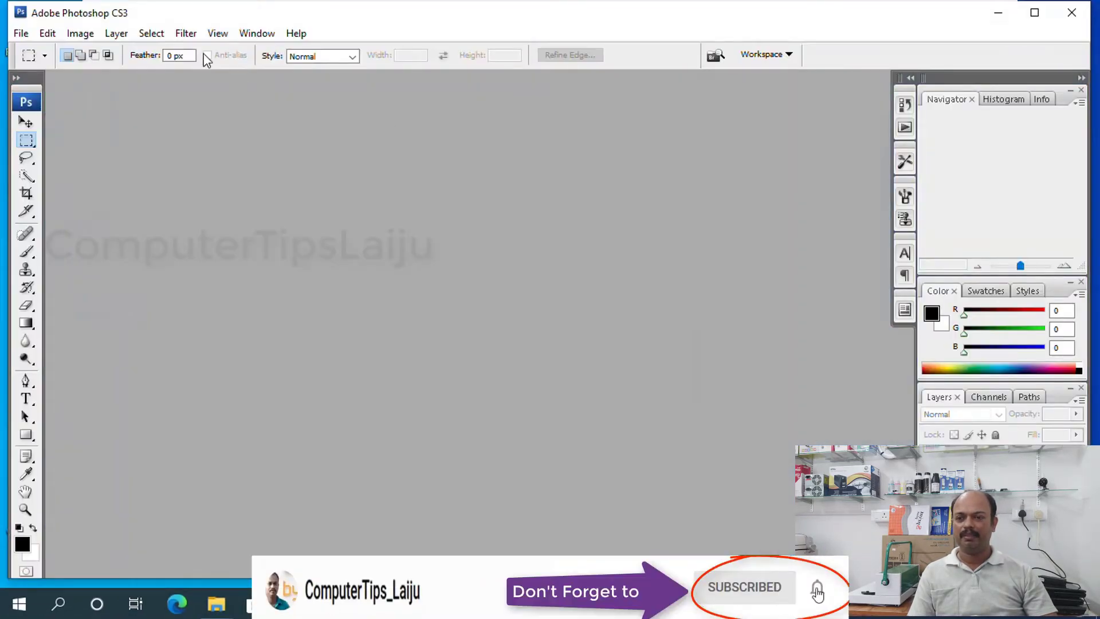
{"action": "left_click", "coordinate": [185, 33]}
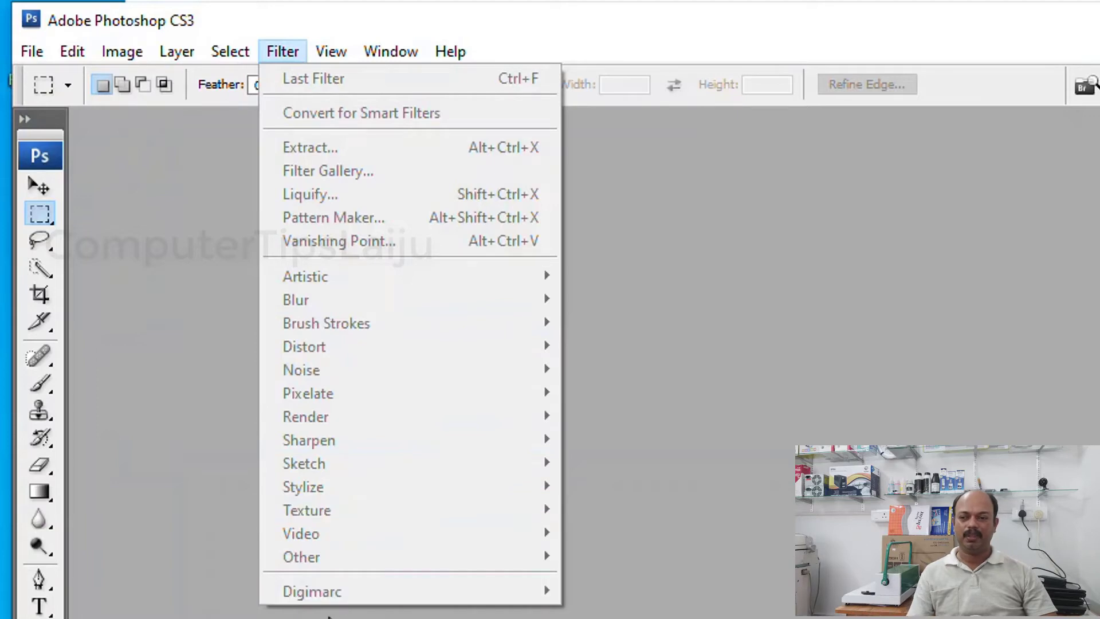
{"action": "left_click", "coordinate": [833, 344]}
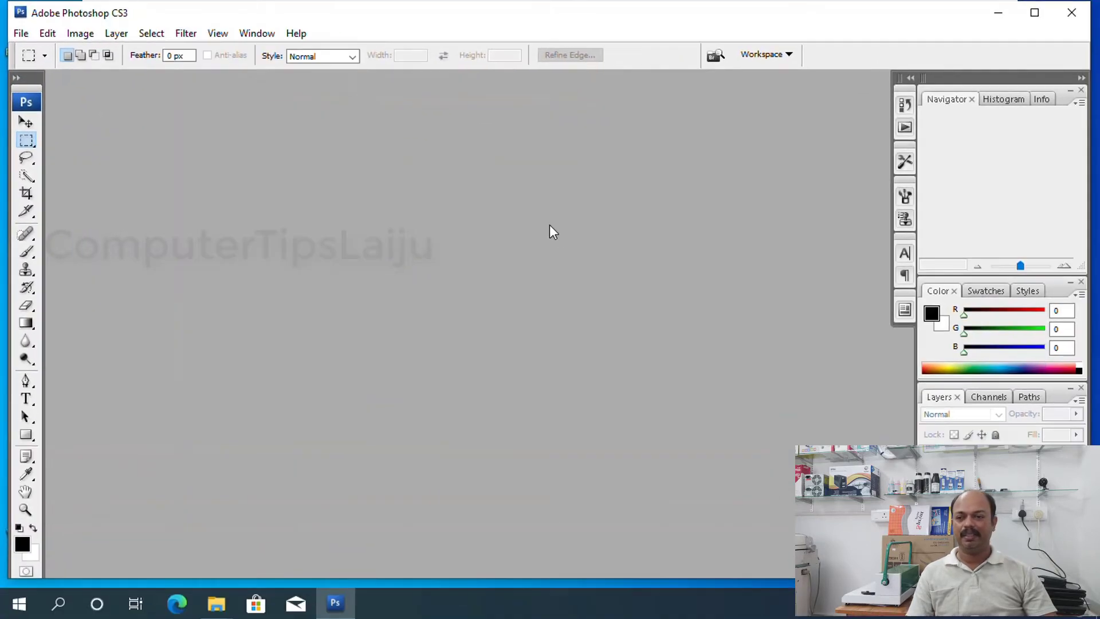
Close Adobe Photoshop CS3
{"action": "left_click", "coordinate": [347, 602]}
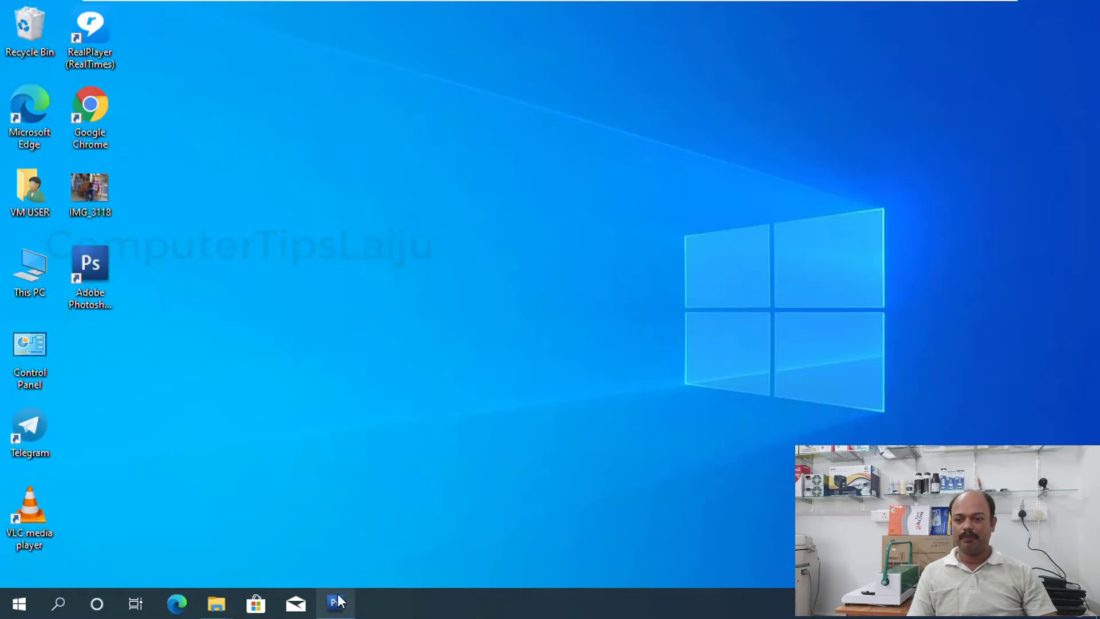
{"action": "mouse_move", "coordinate": [337, 602]}
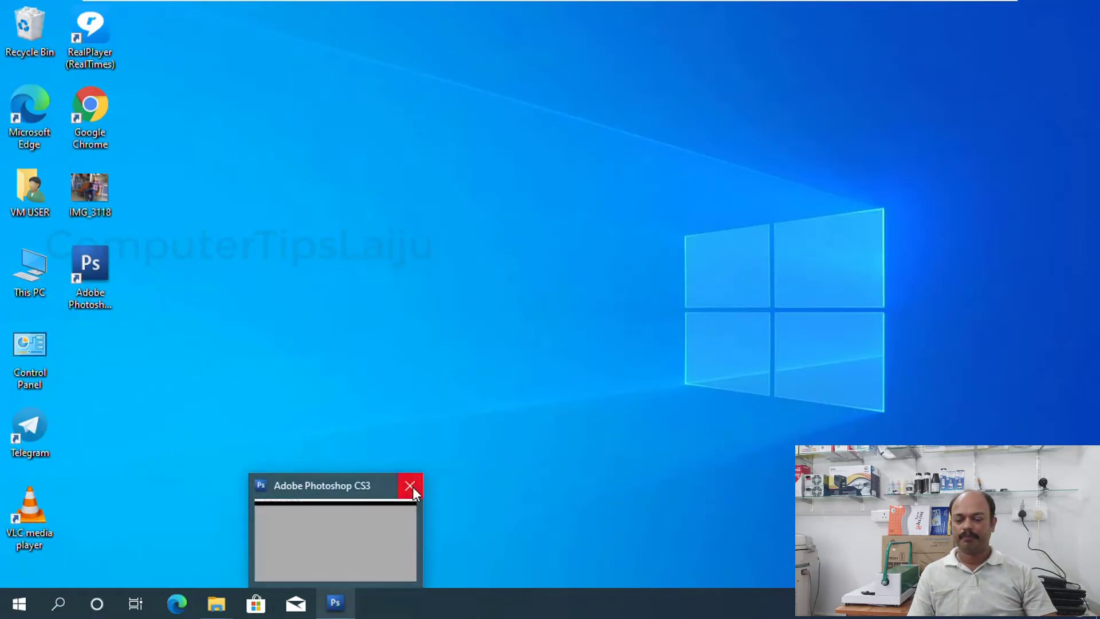
{"action": "left_click", "coordinate": [412, 487]}
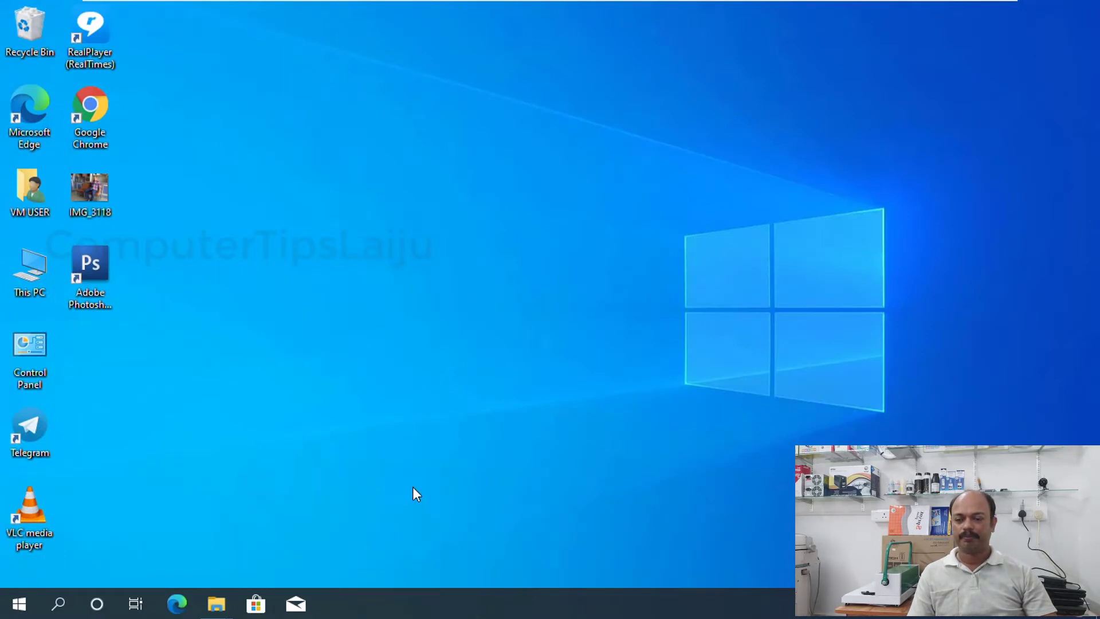
Open the Nik Collection folder under Program Files\Google on Local Disk (C:)
{"action": "double_click", "coordinate": [30, 269]}
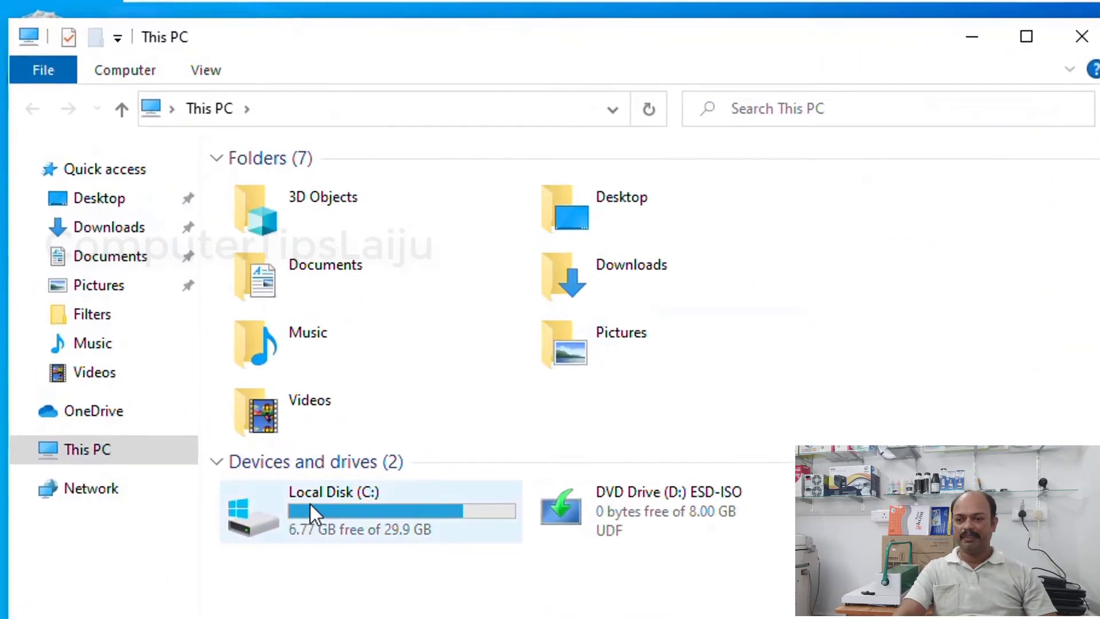
{"action": "double_click", "coordinate": [311, 503]}
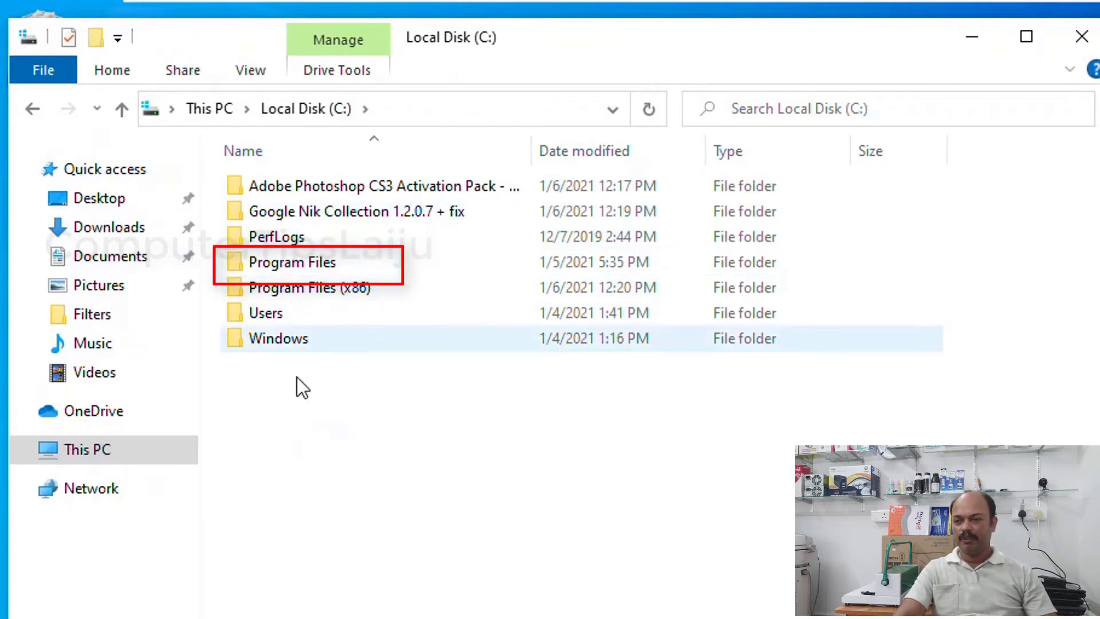
{"action": "double_click", "coordinate": [273, 265]}
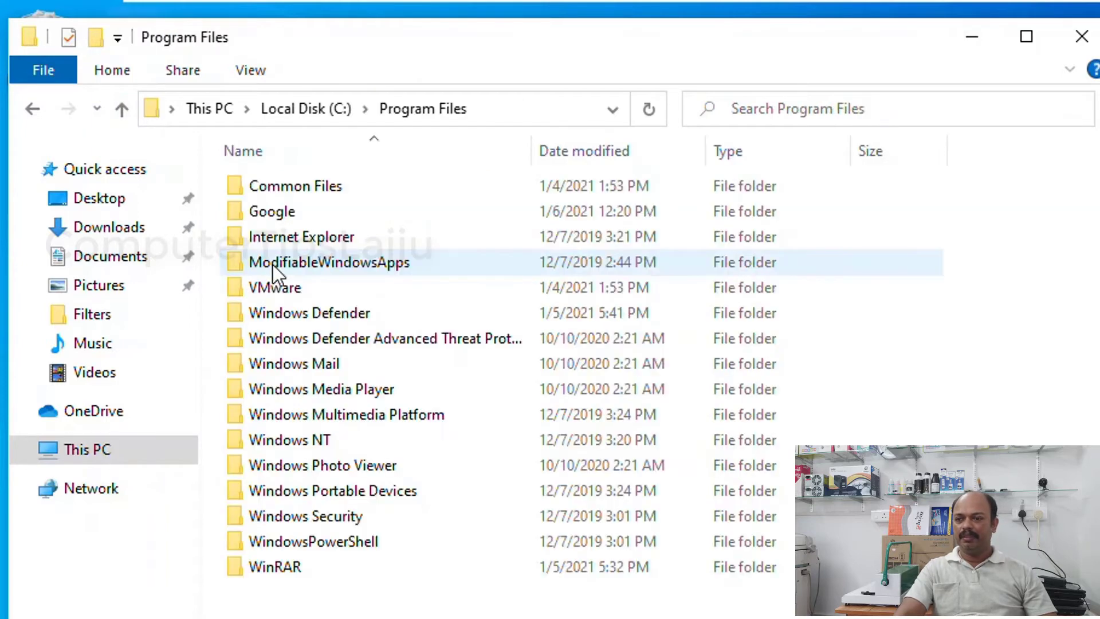
{"action": "double_click", "coordinate": [261, 213]}
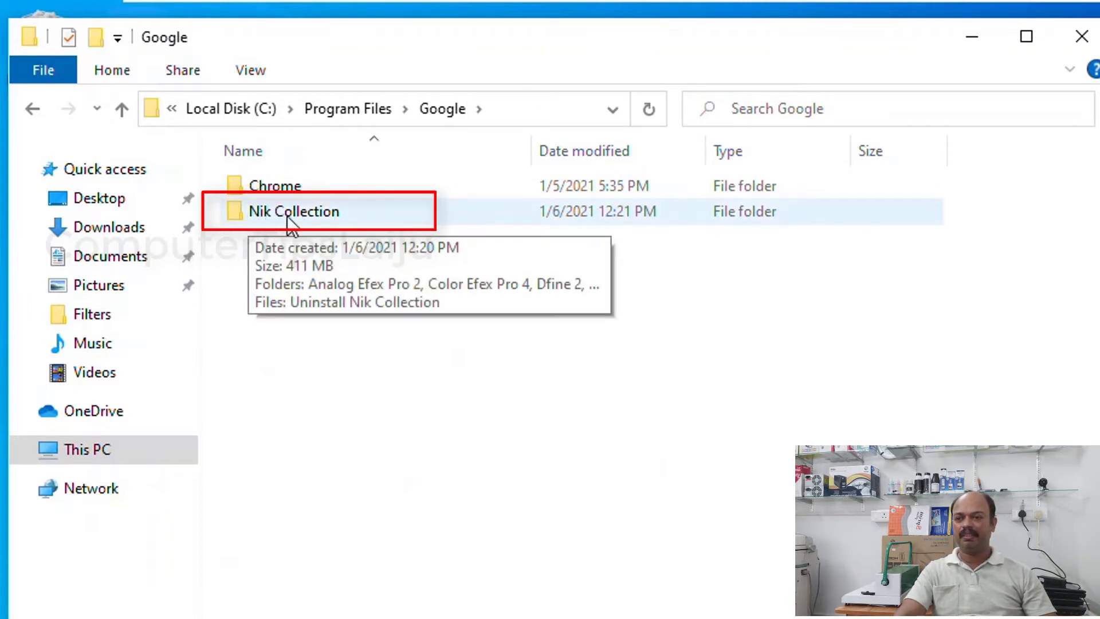
{"action": "double_click", "coordinate": [260, 214]}
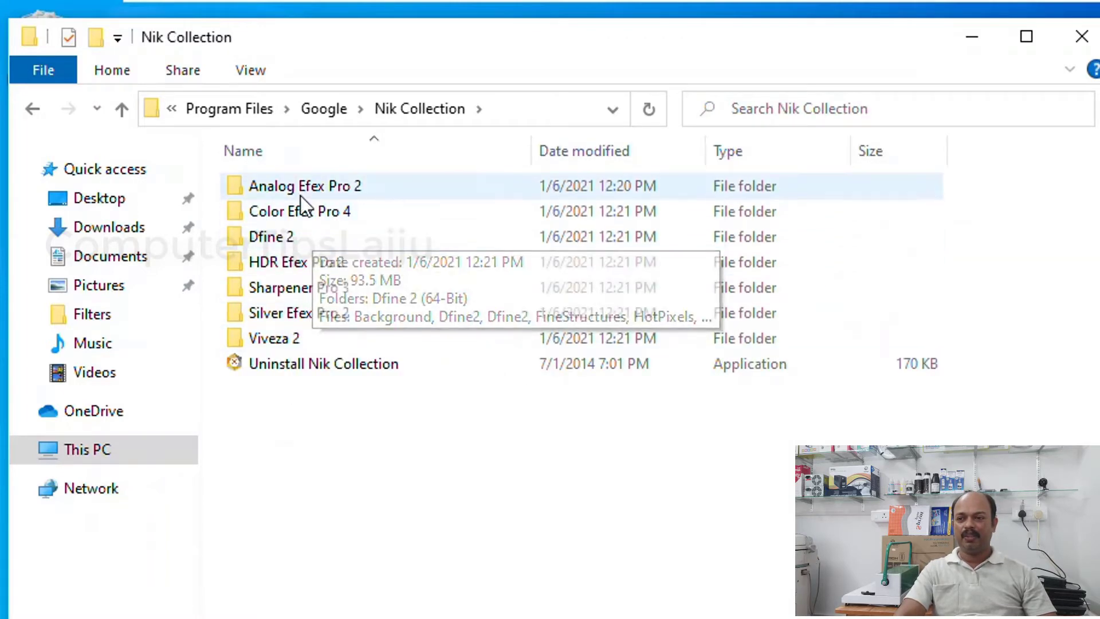
Look inside the Analog Efex Pro 2 and Color Efex Pro 4 folders and return to the Nik Collection folder
{"action": "double_click", "coordinate": [312, 186]}
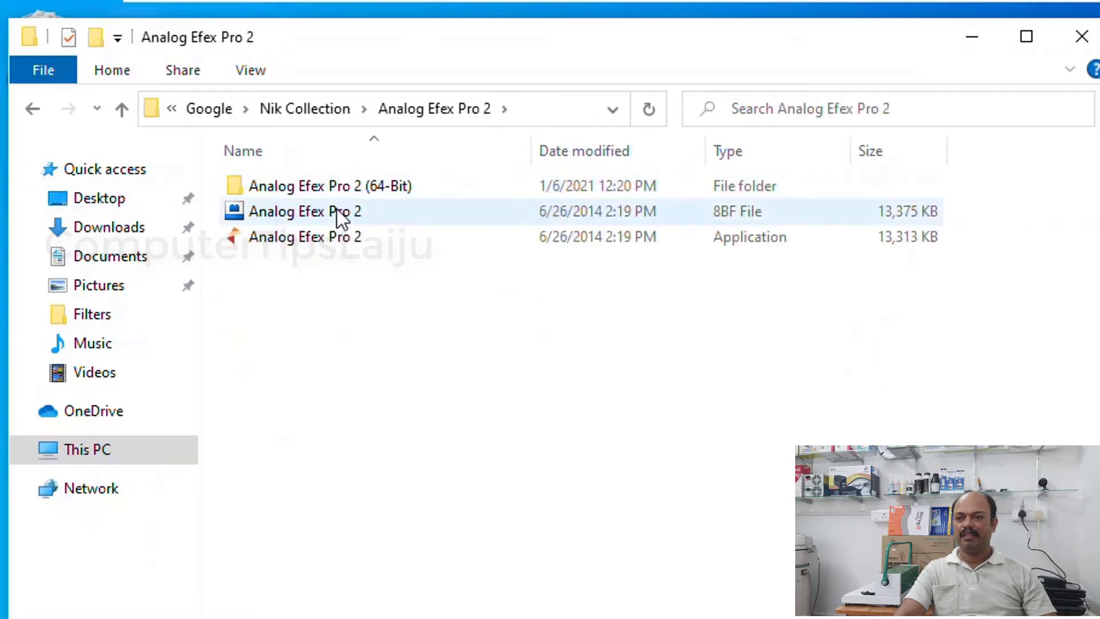
{"action": "left_click", "coordinate": [31, 111]}
{"action": "double_click", "coordinate": [305, 215]}
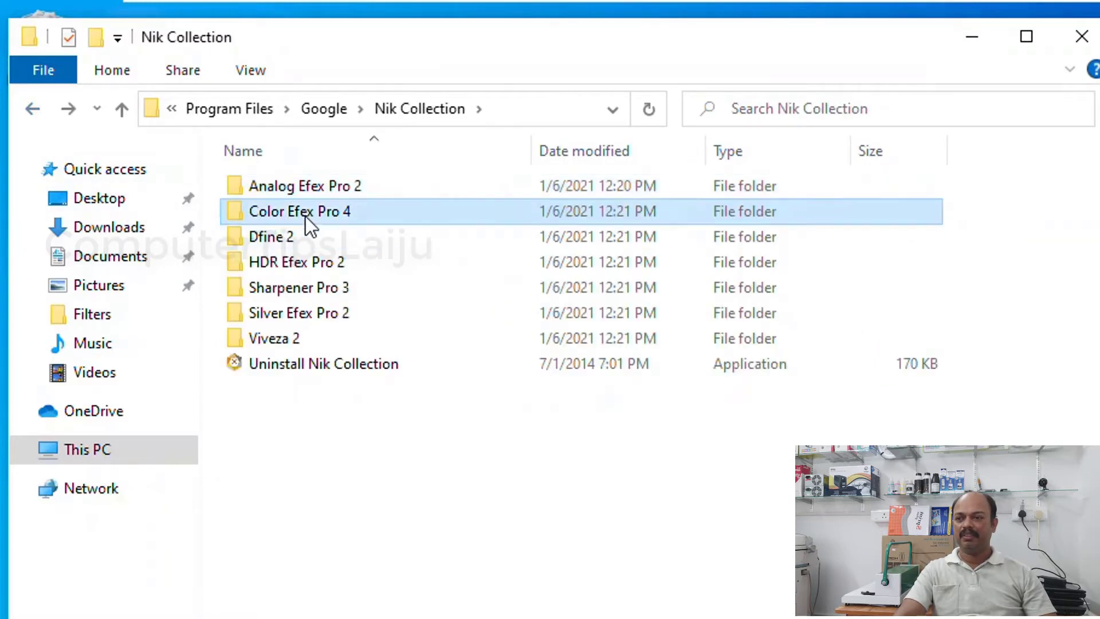
{"action": "left_click", "coordinate": [34, 111]}
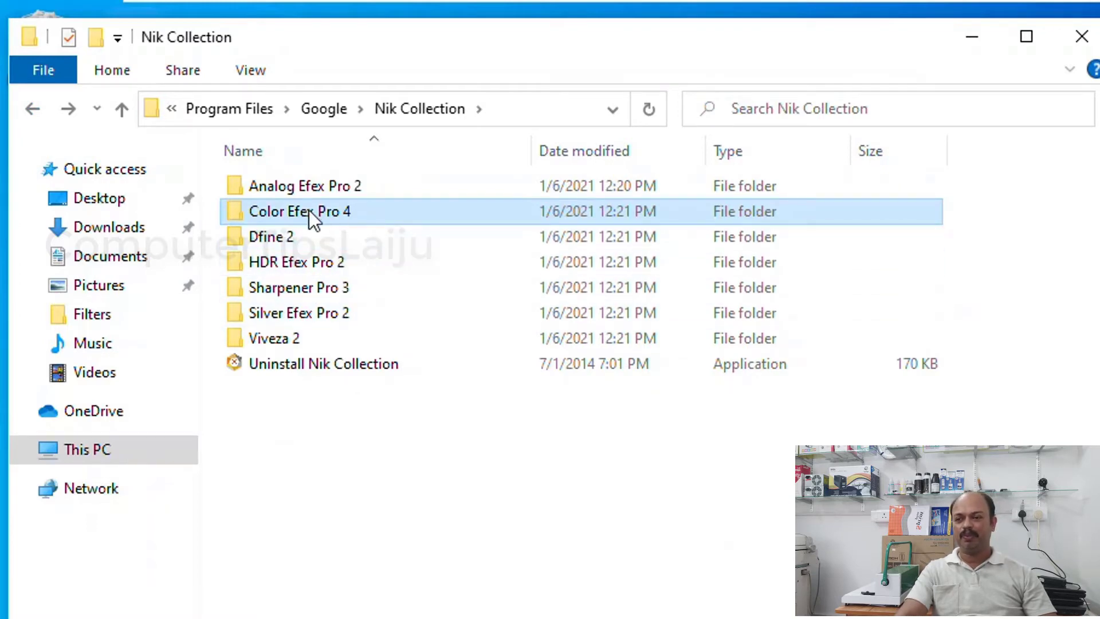
Copy the Color Efex Pro 4 8BF file and application from the Color Efex Pro 4 folder, and minimize the window
{"action": "mouse_move", "coordinate": [280, 214]}
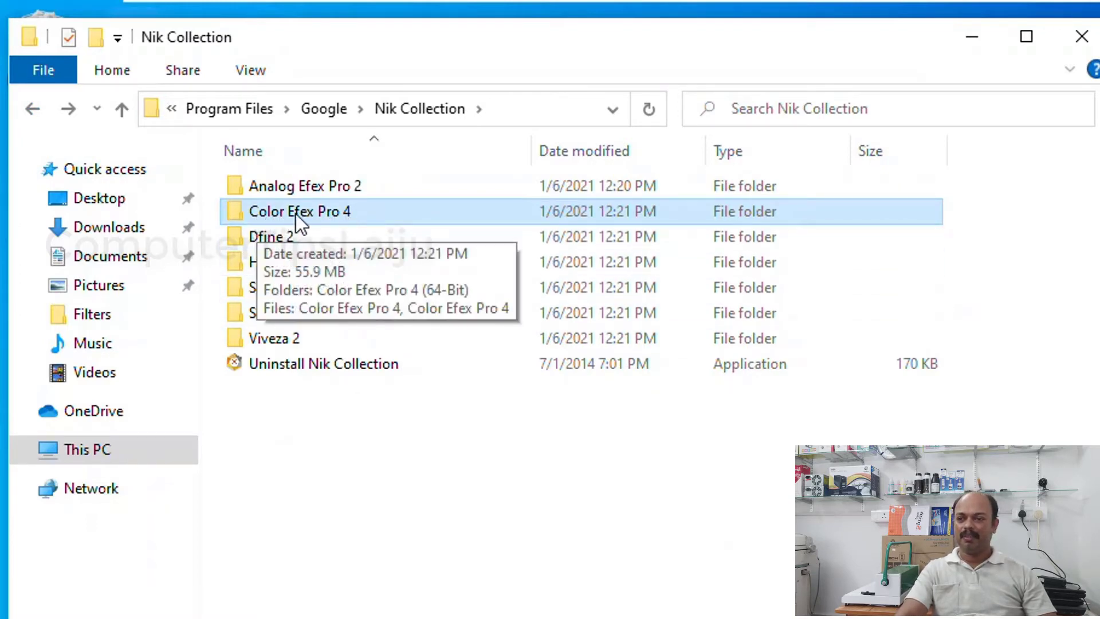
{"action": "double_click", "coordinate": [296, 214]}
{"action": "left_click_drag", "start_coordinate": [335, 293], "coordinate": [262, 204]}
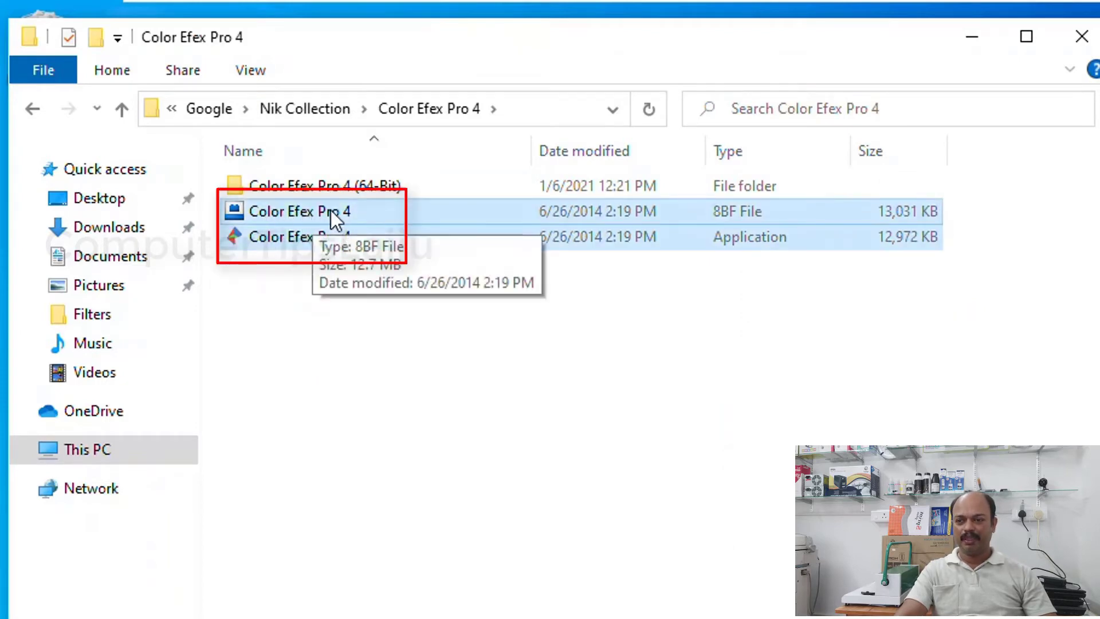
{"action": "right_click", "coordinate": [311, 213]}
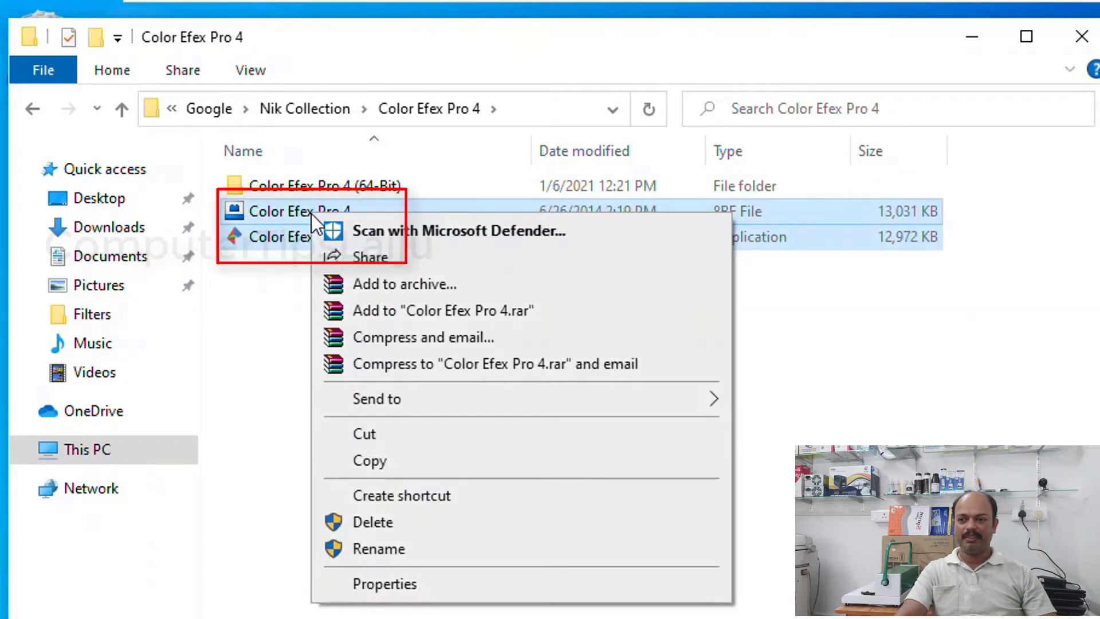
{"action": "left_click", "coordinate": [385, 459]}
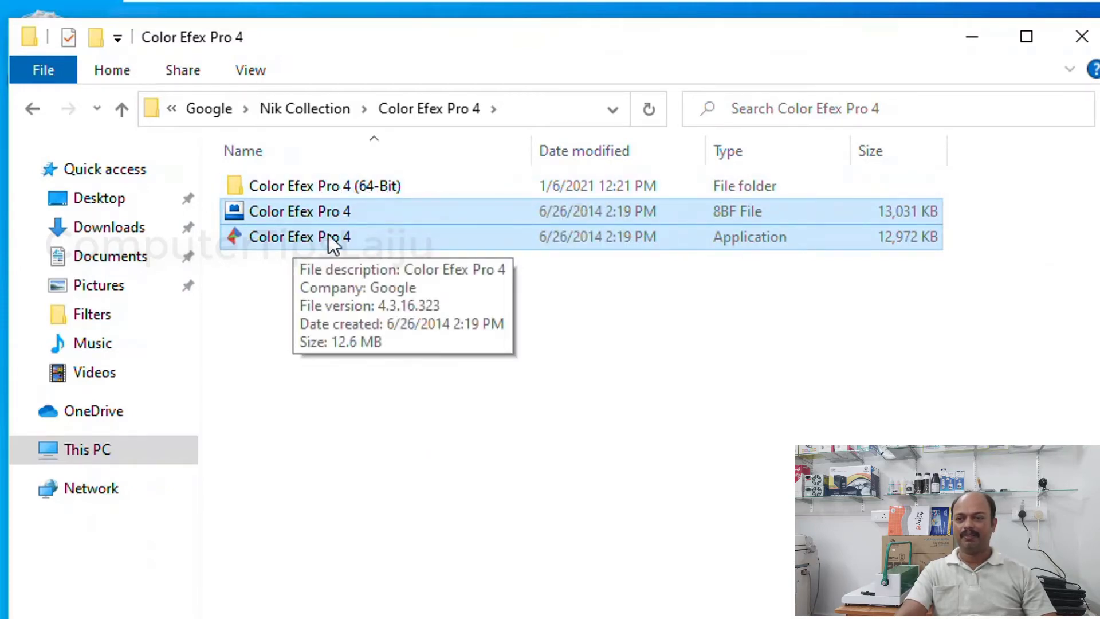
{"action": "left_click", "coordinate": [978, 39]}
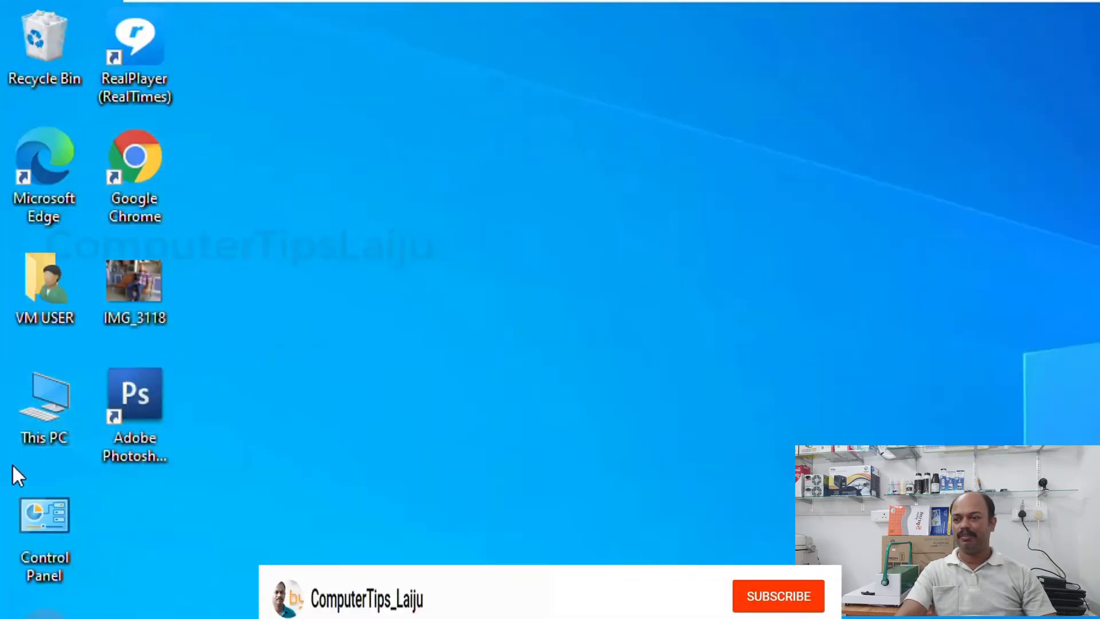
Open the Filters folder under Program Files (x86)\Adobe\Adobe Photoshop CS3\Plug-Ins on Local Disk (C:)
{"action": "double_click", "coordinate": [45, 390]}
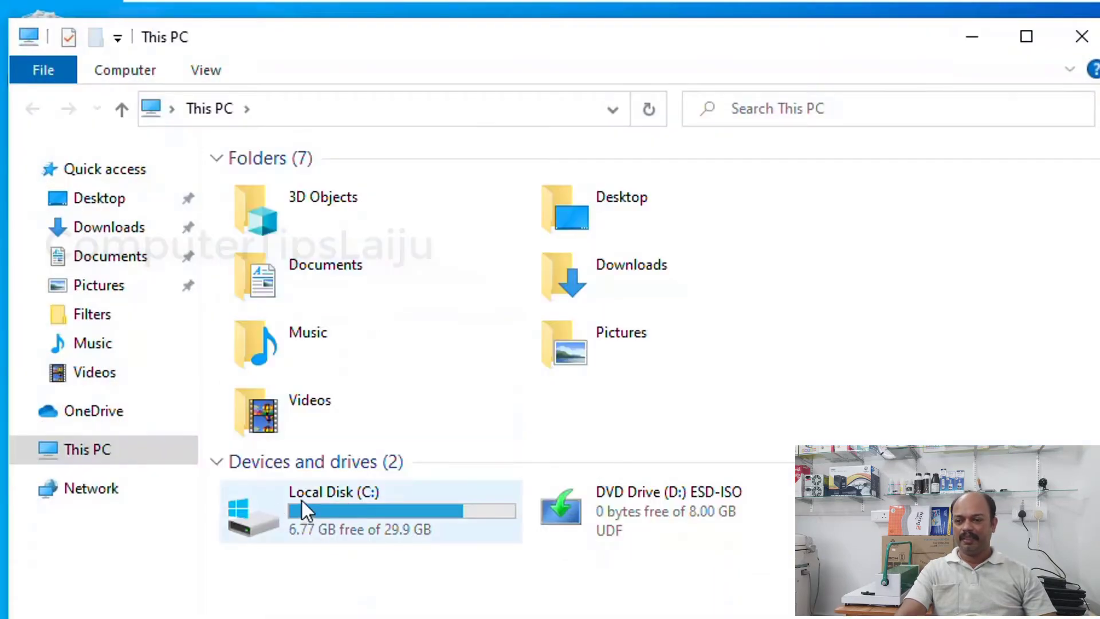
{"action": "double_click", "coordinate": [301, 500]}
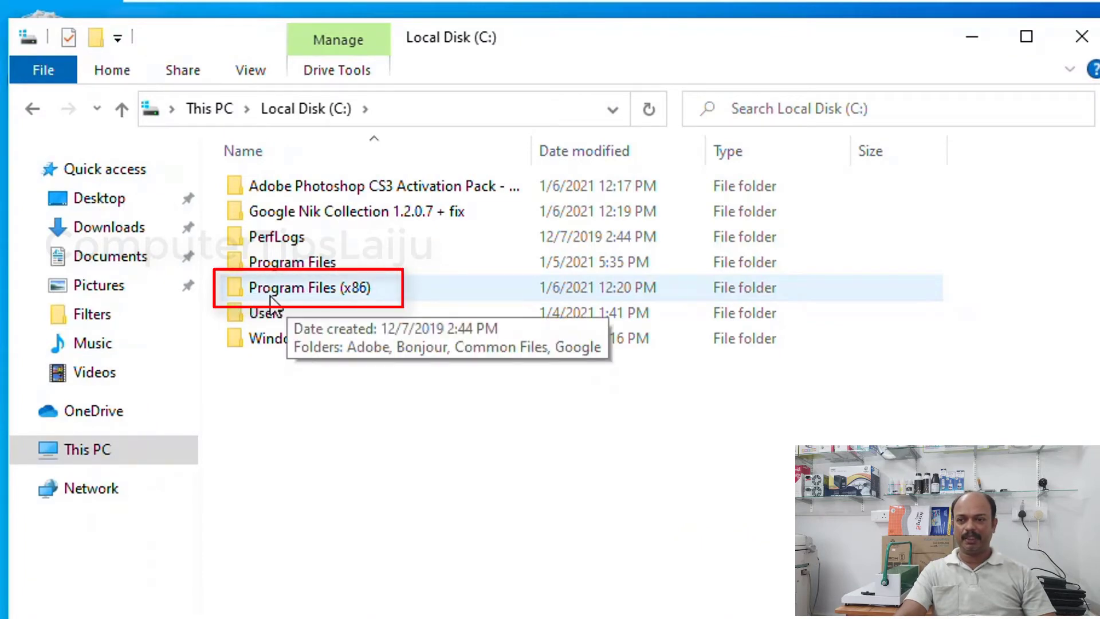
{"action": "double_click", "coordinate": [342, 291]}
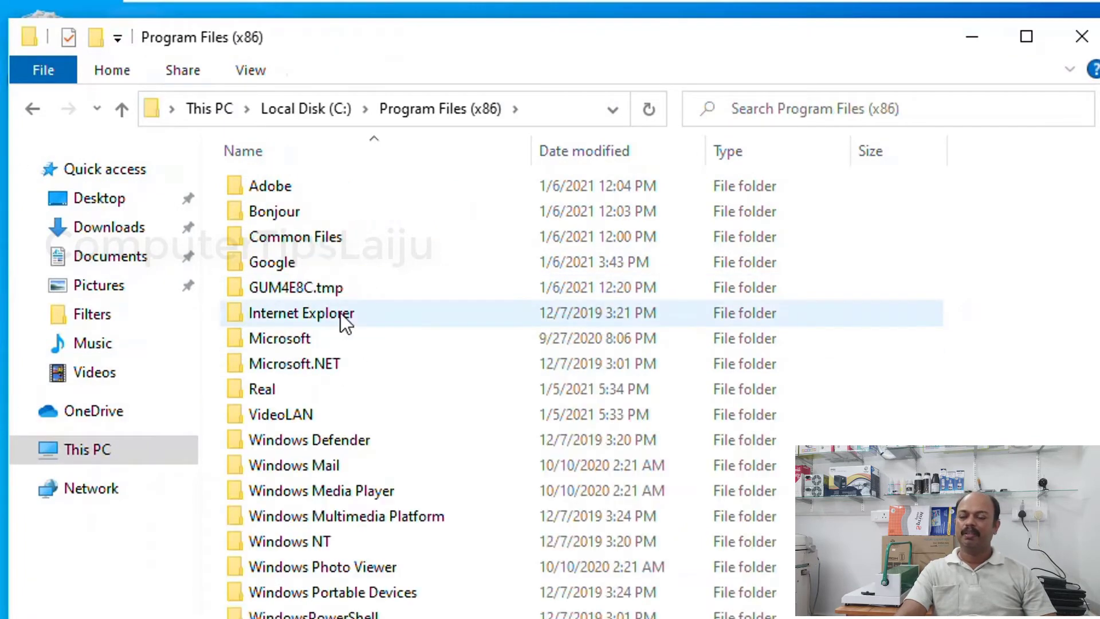
{"action": "double_click", "coordinate": [253, 194]}
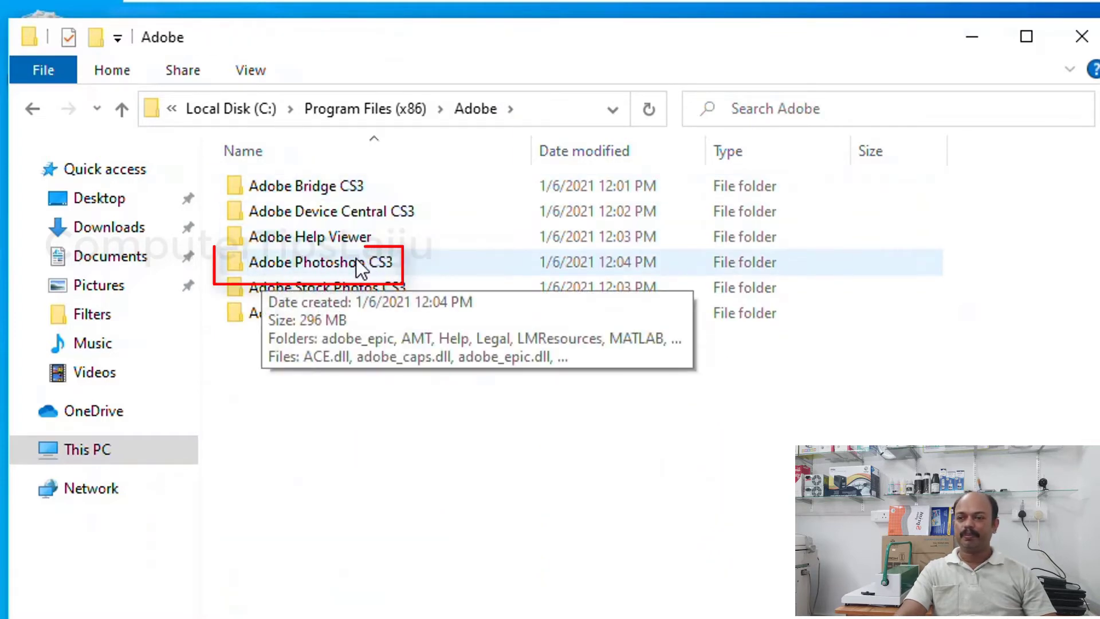
{"action": "double_click", "coordinate": [305, 263]}
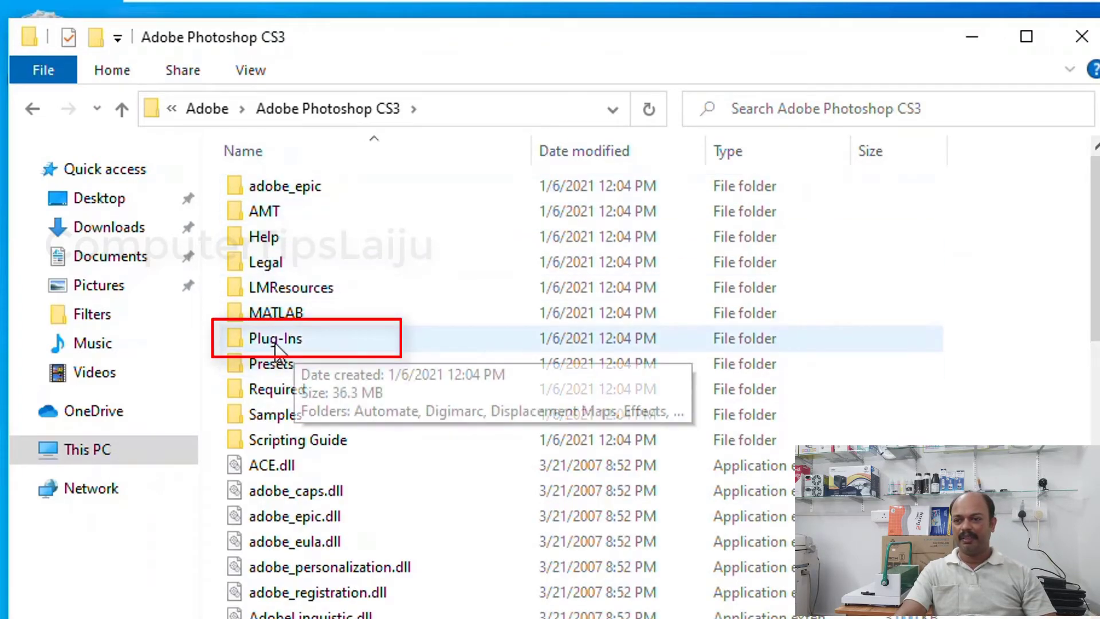
{"action": "double_click", "coordinate": [257, 342]}
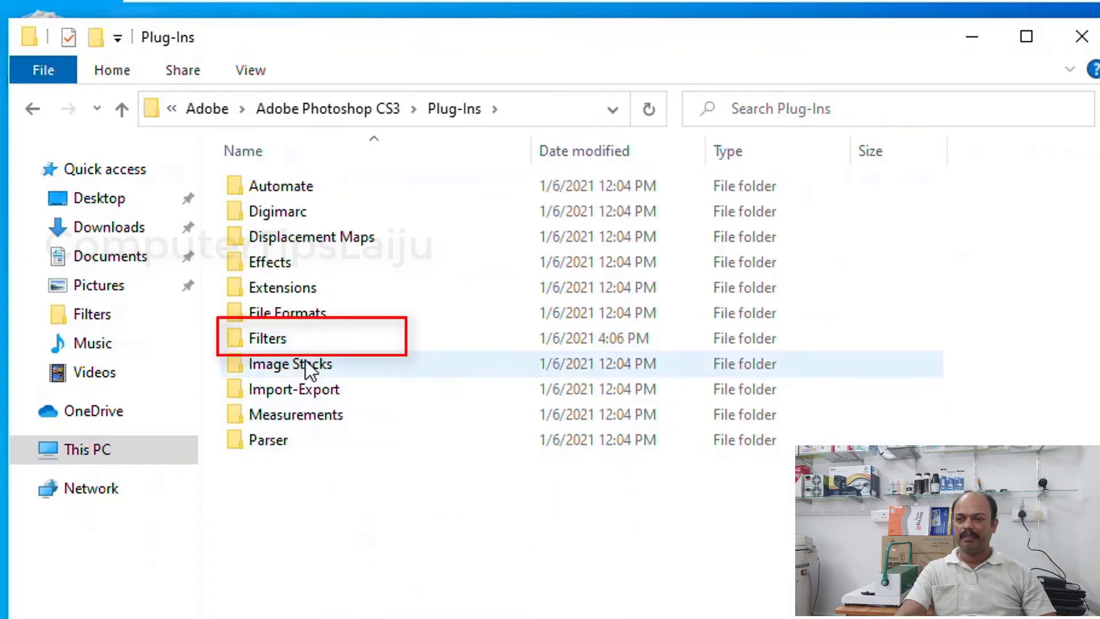
{"action": "double_click", "coordinate": [256, 343]}
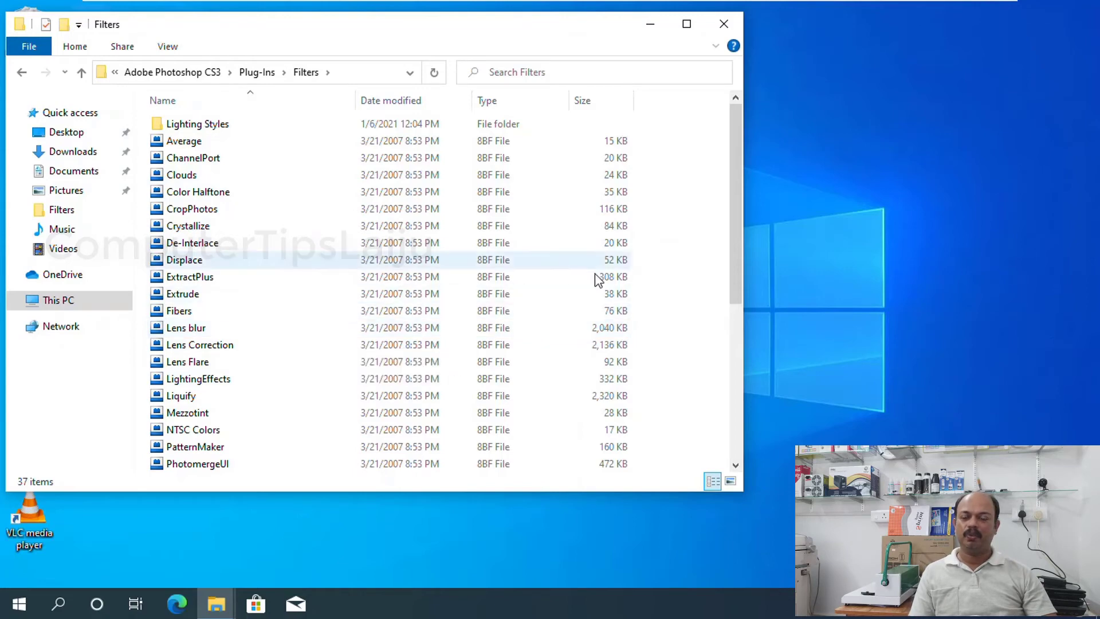
Paste the two copied Color Efex Pro 4 files into the Filters folder, granting administrator permission for each
{"action": "right_click", "coordinate": [699, 272]}
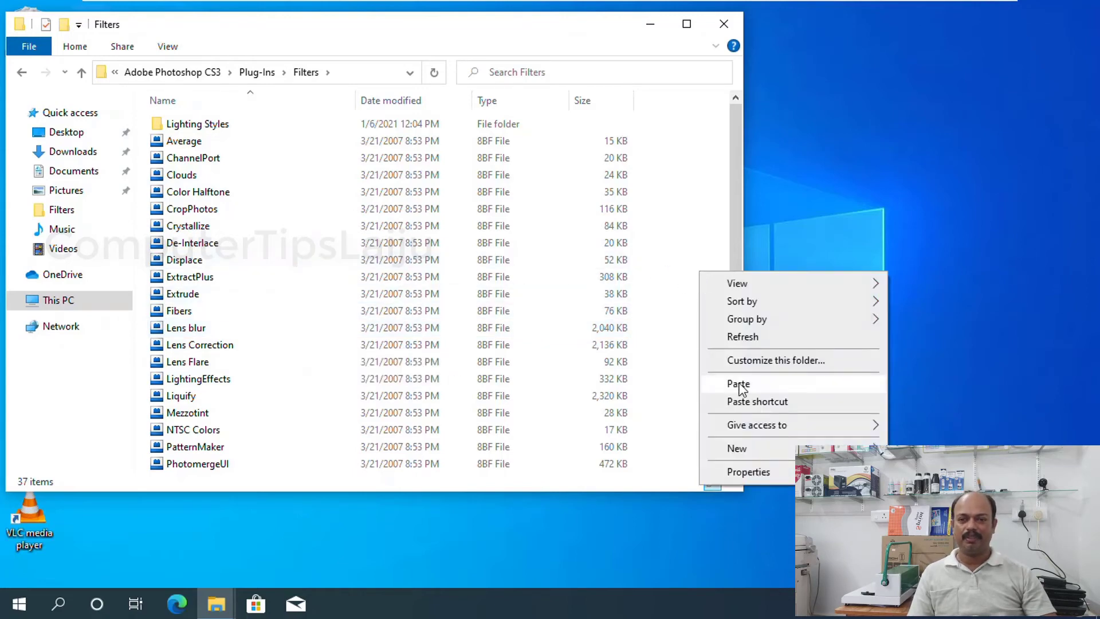
{"action": "left_click", "coordinate": [740, 386]}
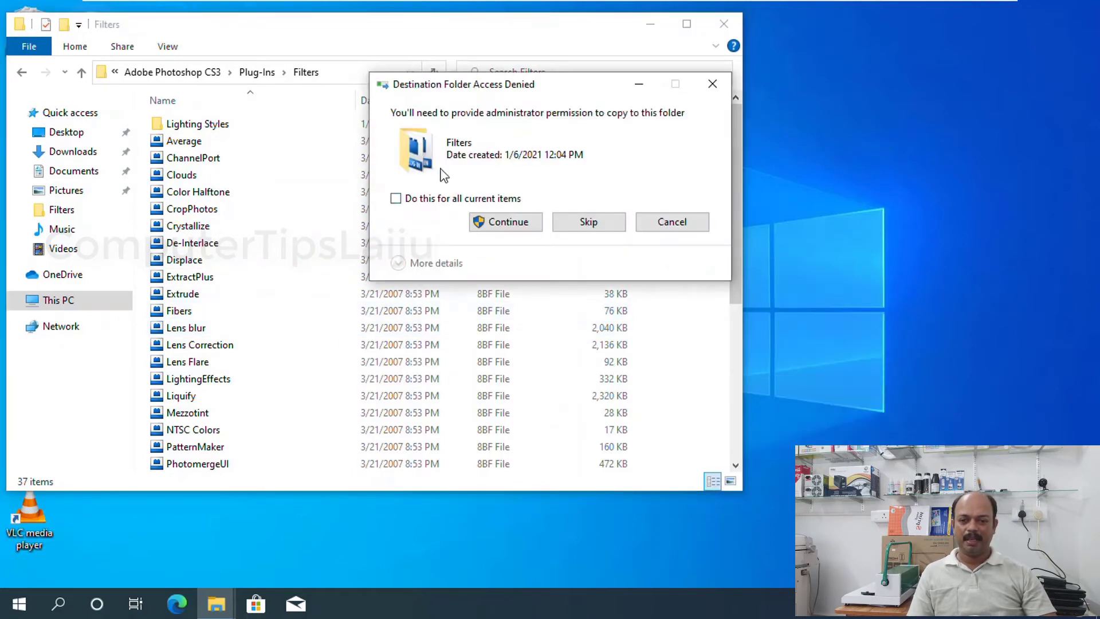
{"action": "left_click", "coordinate": [504, 227]}
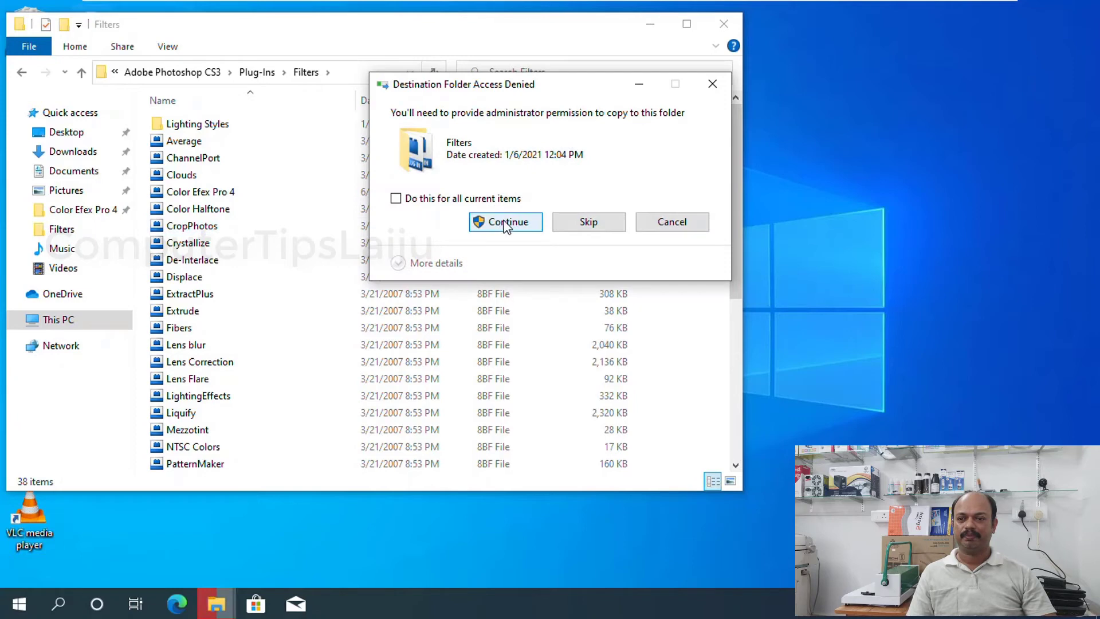
{"action": "left_click", "coordinate": [506, 227]}
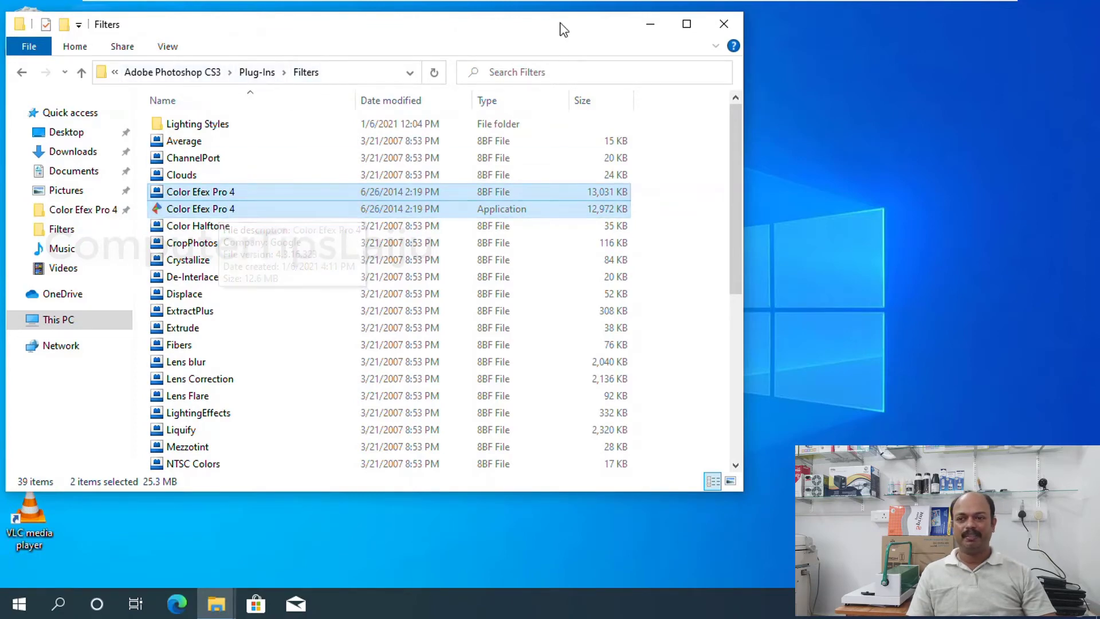
Minimize the Filters folder window and launch Adobe Photoshop CS3 from the desktop
{"action": "left_click", "coordinate": [652, 27]}
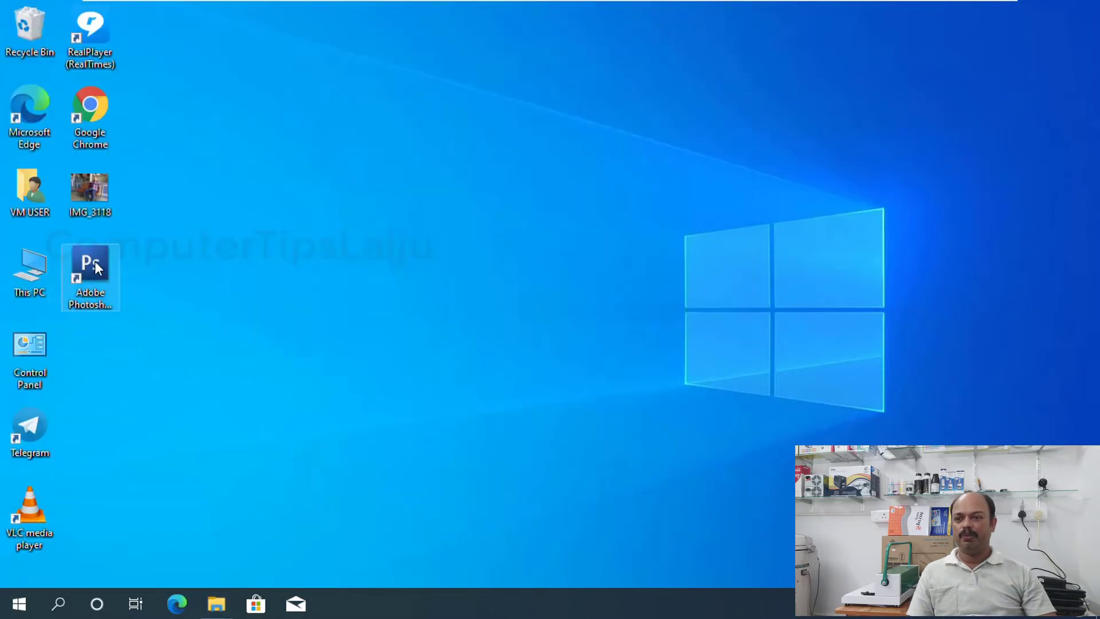
{"action": "double_click", "coordinate": [94, 260]}
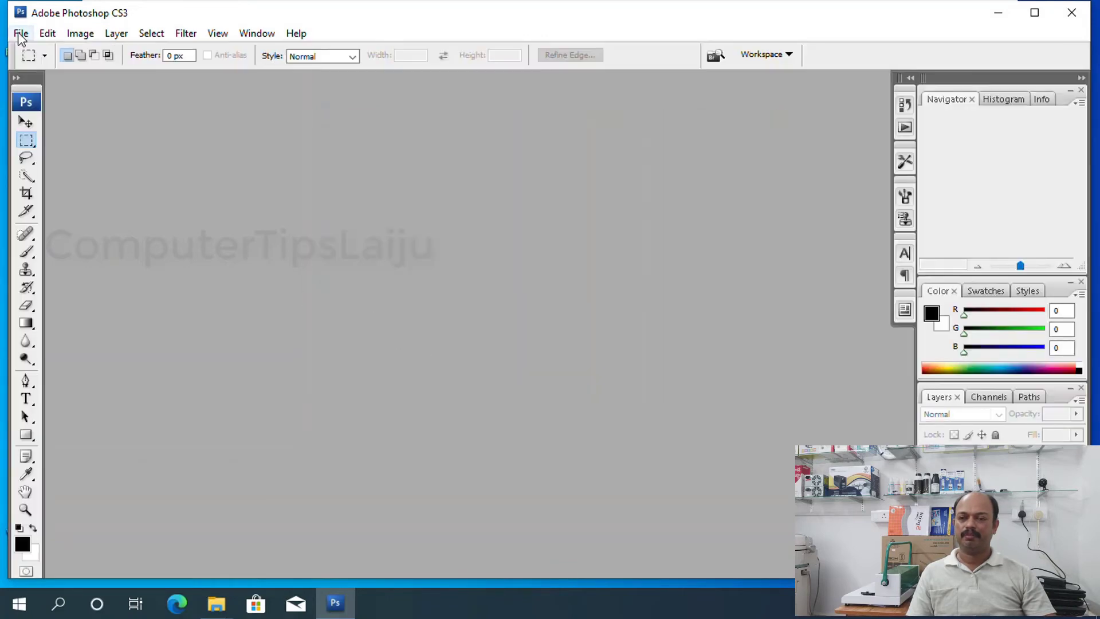
Open the IMG_3118 photo from the Desktop folder
{"action": "left_click", "coordinate": [21, 36]}
{"action": "left_click", "coordinate": [51, 65]}
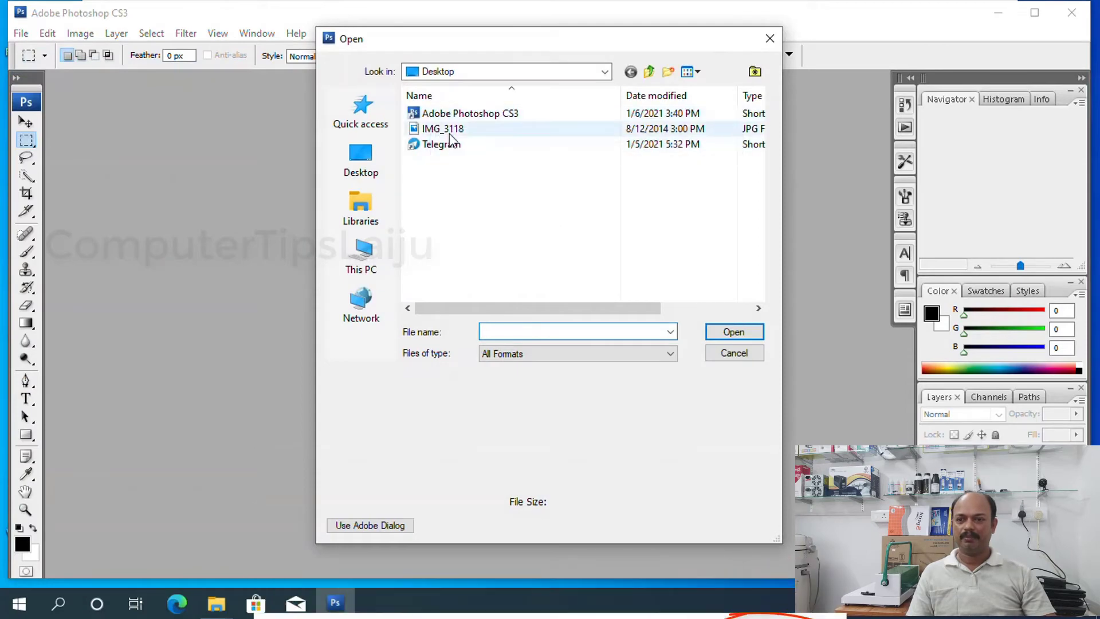
{"action": "left_click", "coordinate": [448, 130]}
{"action": "left_click", "coordinate": [732, 333]}
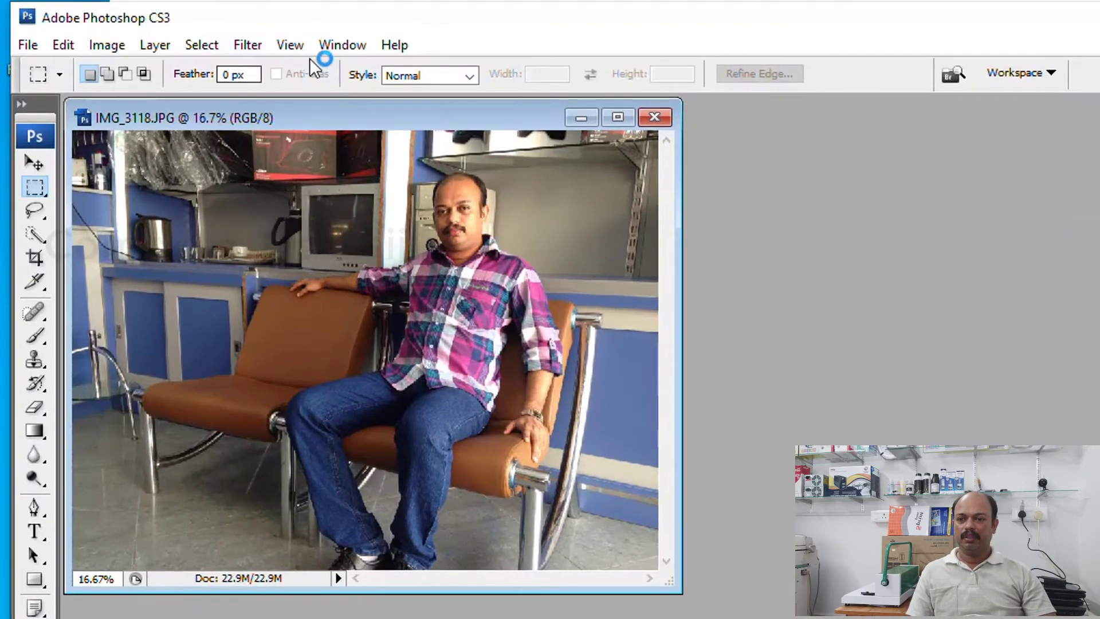
Launch the Color Efex Pro 4 filter from the Nik Collection on the IMG_3118 photo
{"action": "left_click", "coordinate": [247, 45]}
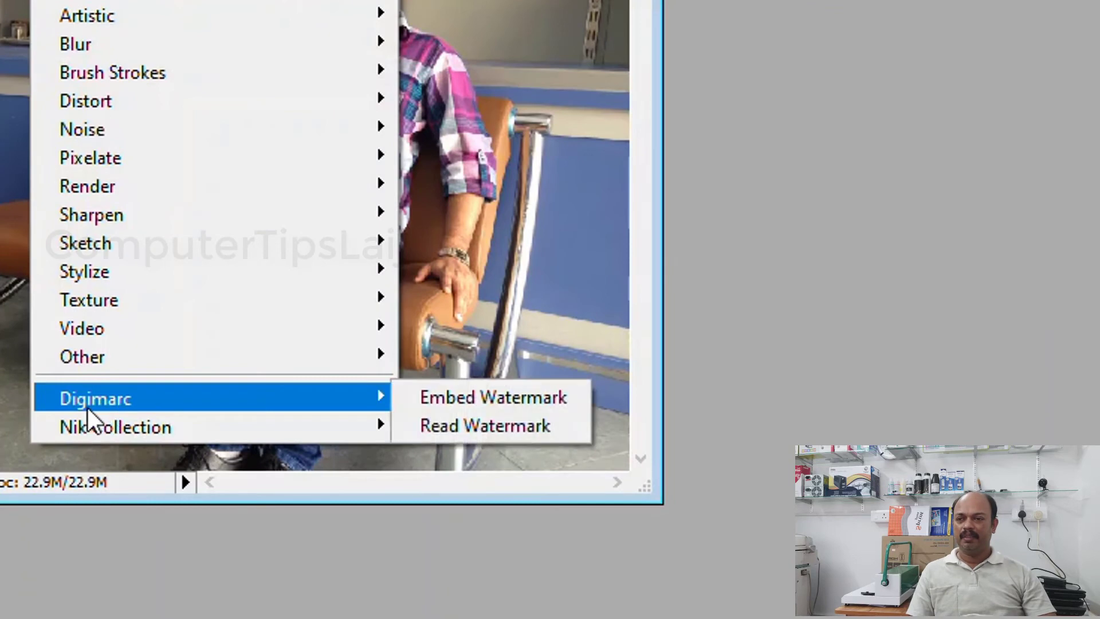
{"action": "mouse_move", "coordinate": [94, 421]}
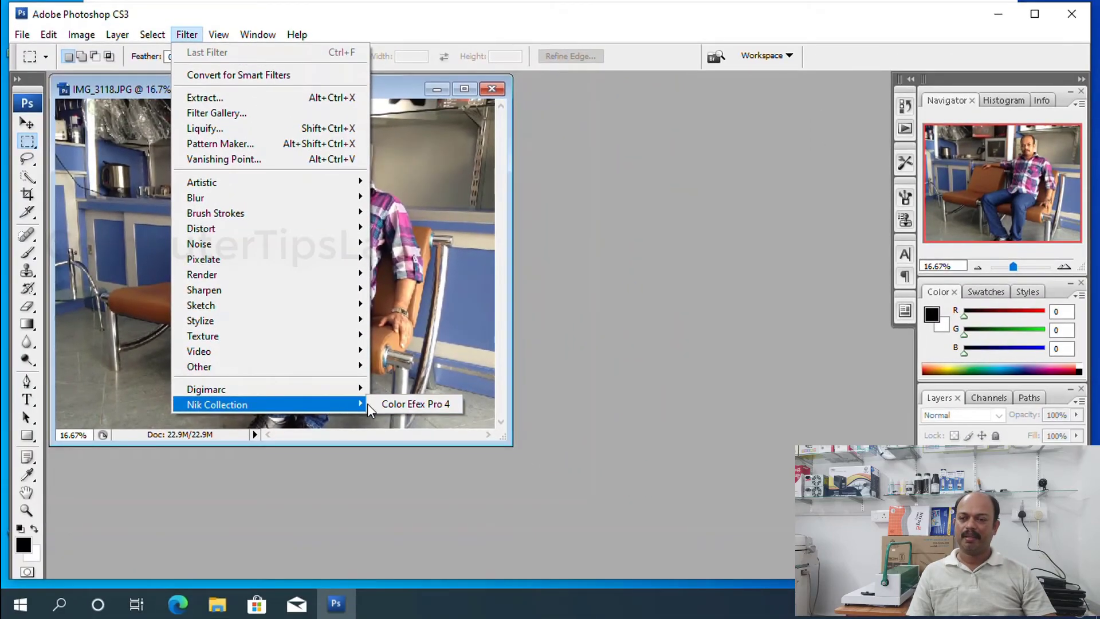
{"action": "left_click", "coordinate": [378, 404]}
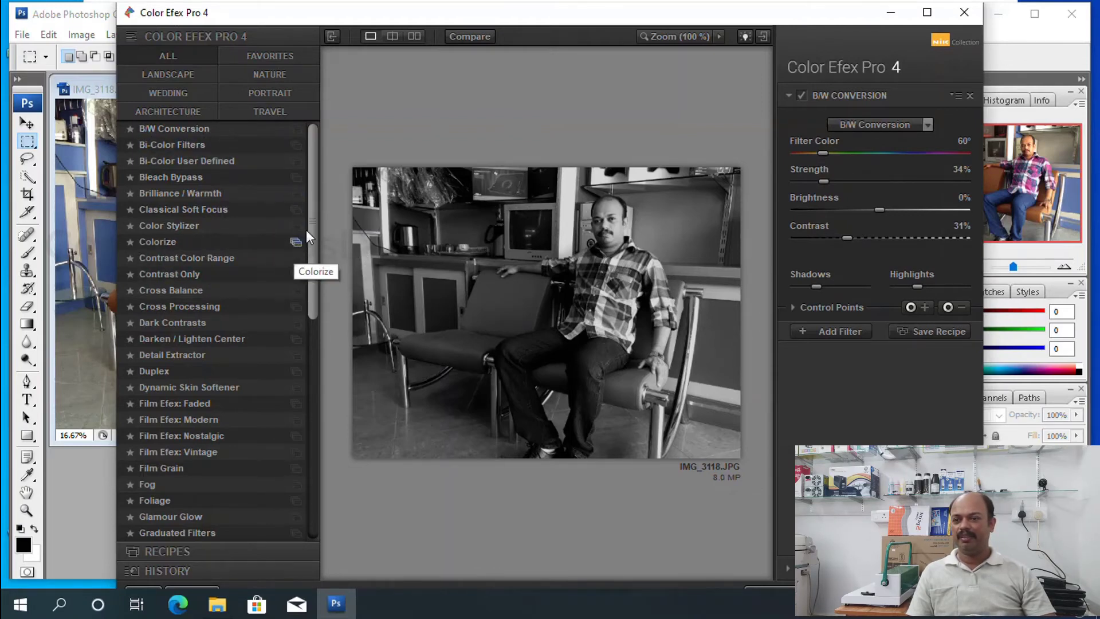
Preview the Colorize, Cross Processing, Dynamic Skin Softener, Ink and Remove Color Cast effects, and close Color Efex Pro 4 without applying any
{"action": "left_click", "coordinate": [157, 241]}
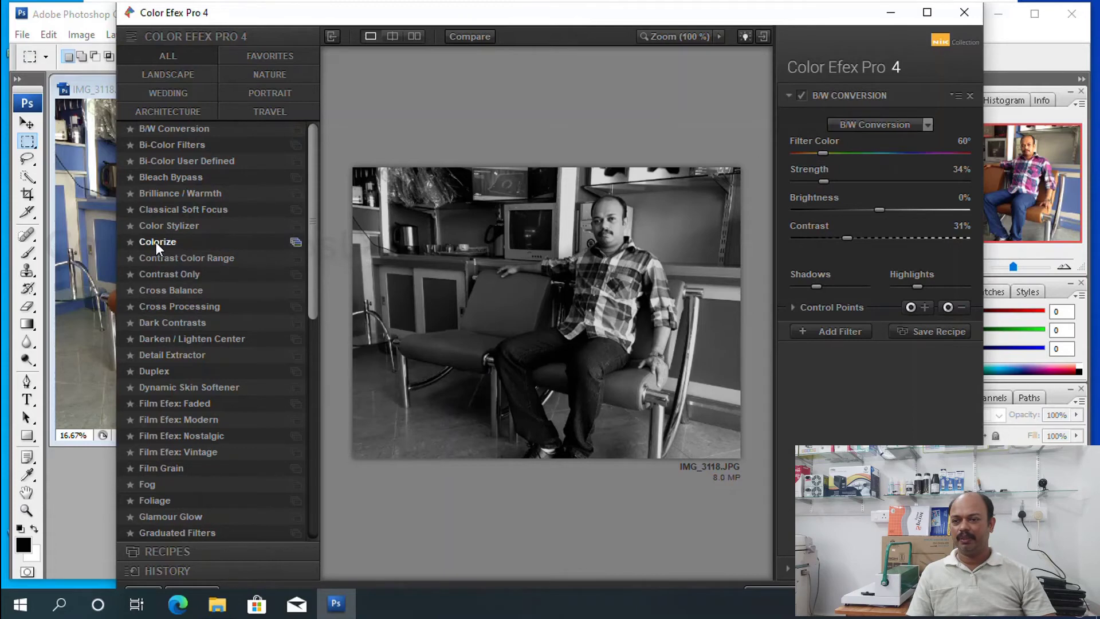
{"action": "left_click", "coordinate": [194, 306]}
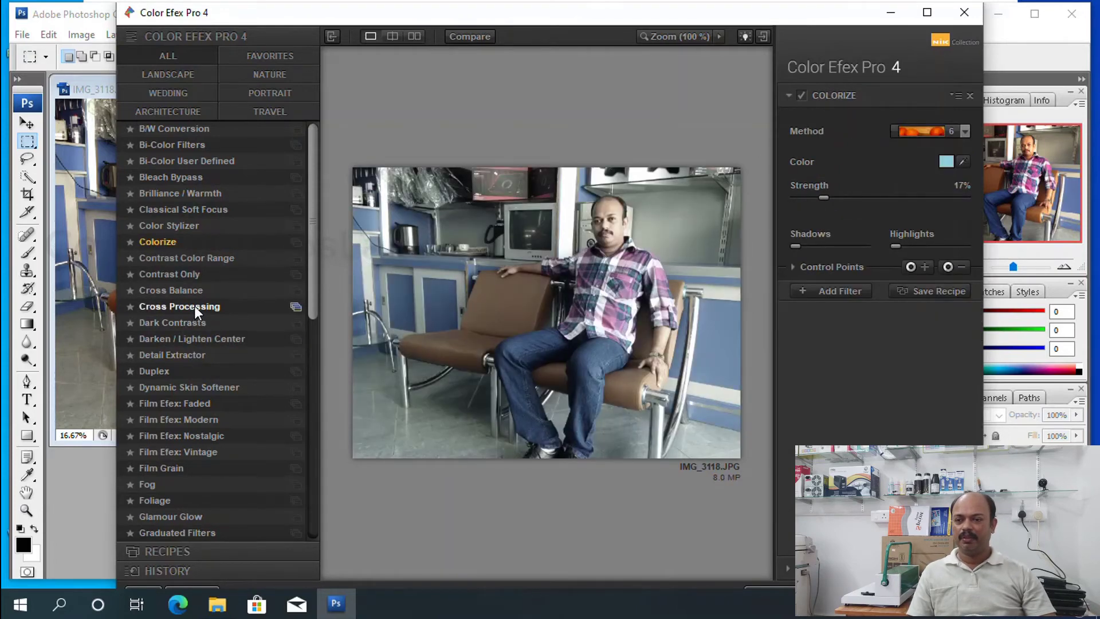
{"action": "left_click", "coordinate": [181, 389]}
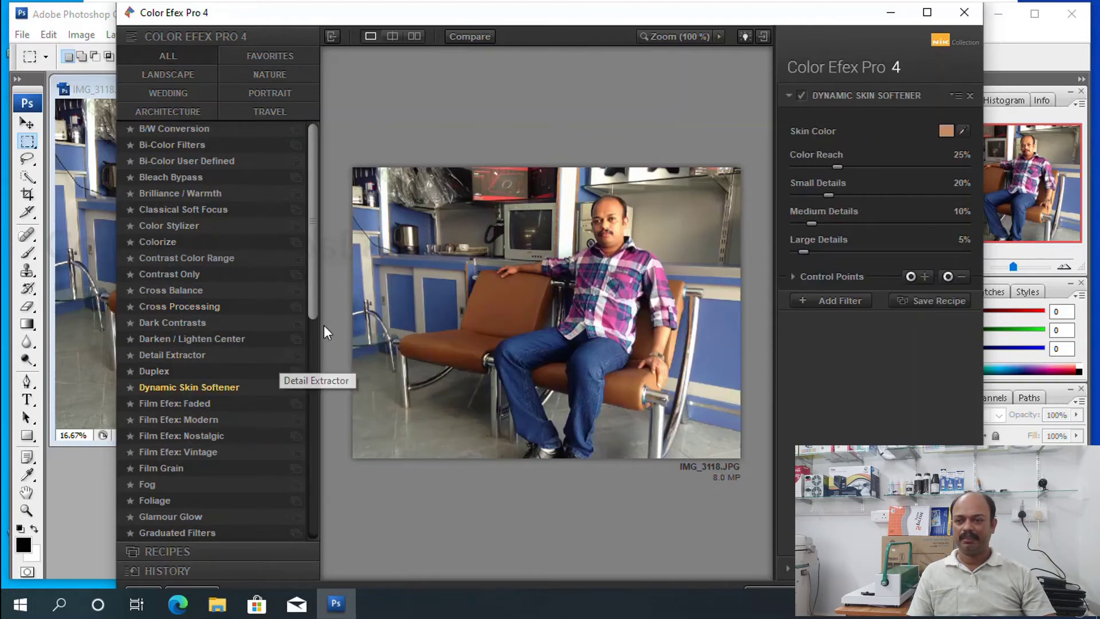
{"action": "left_click_drag", "start_coordinate": [314, 282], "coordinate": [298, 404]}
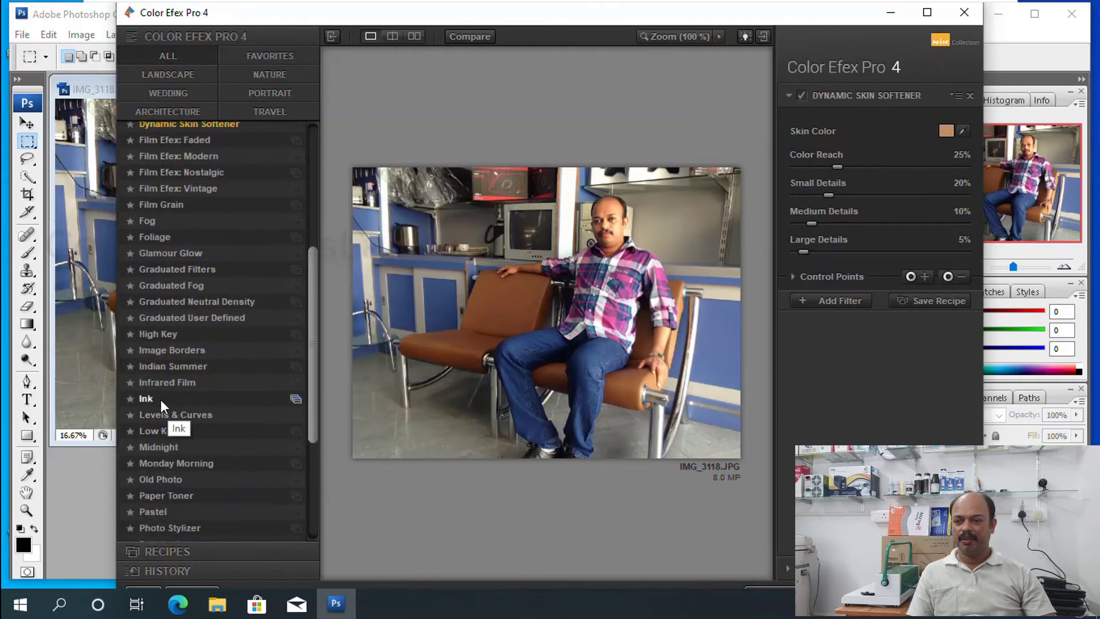
{"action": "left_click", "coordinate": [160, 400]}
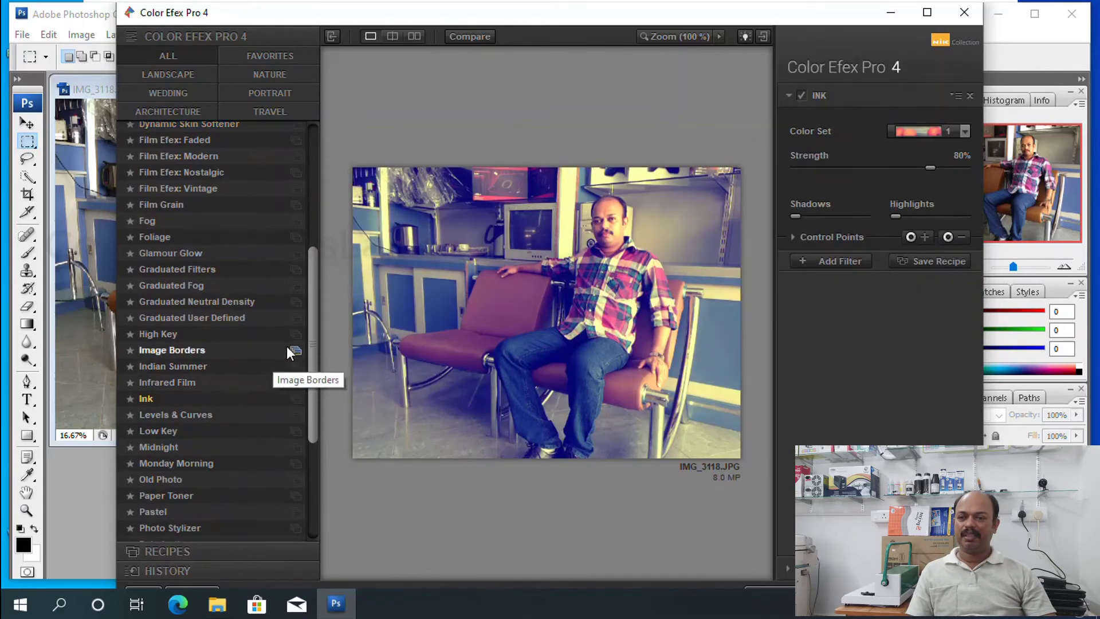
{"action": "left_click_drag", "start_coordinate": [310, 345], "coordinate": [309, 441]}
{"action": "left_click", "coordinate": [172, 409]}
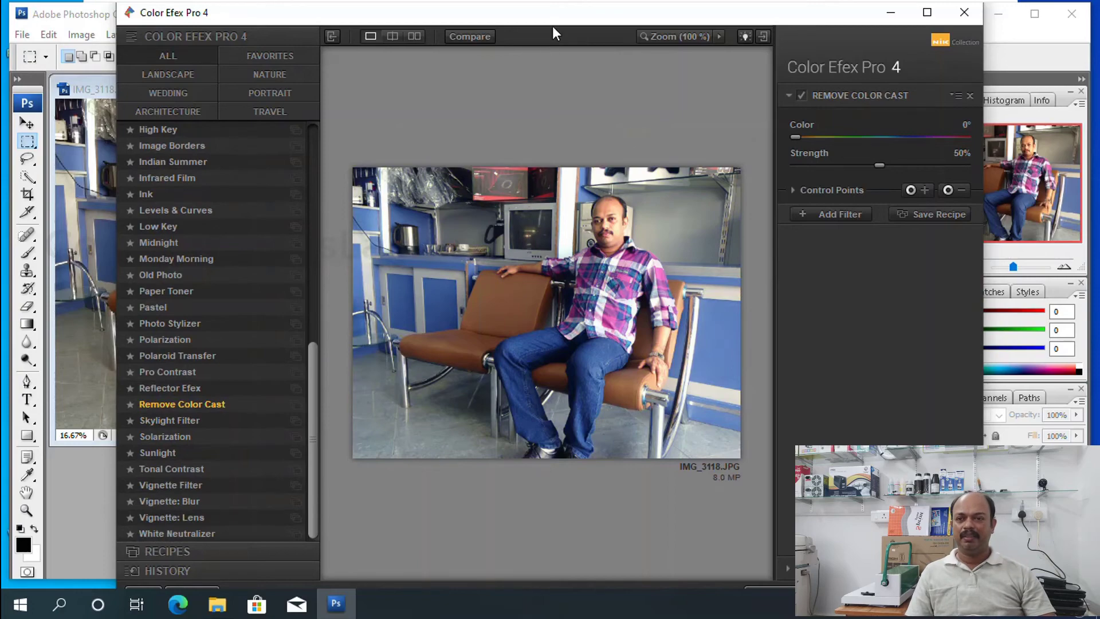
{"action": "left_click_drag", "start_coordinate": [551, 15], "coordinate": [380, 105]}
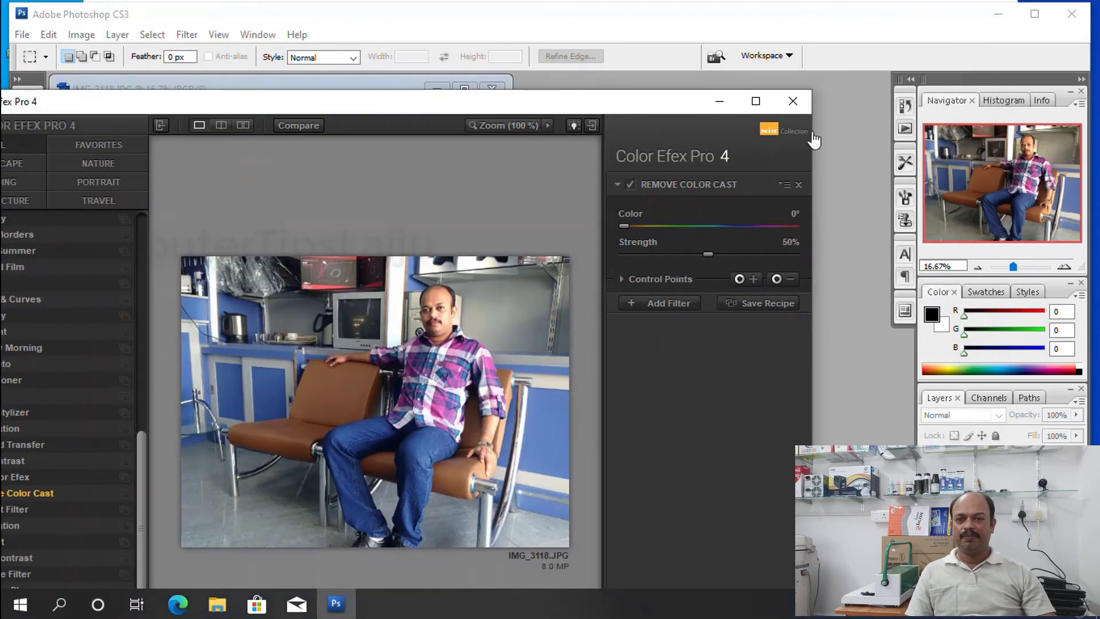
{"action": "left_click", "coordinate": [793, 103]}
Check the Nik Collection filter list, then close the IMG_3118 photo and exit Photoshop
{"action": "left_click", "coordinate": [187, 36]}
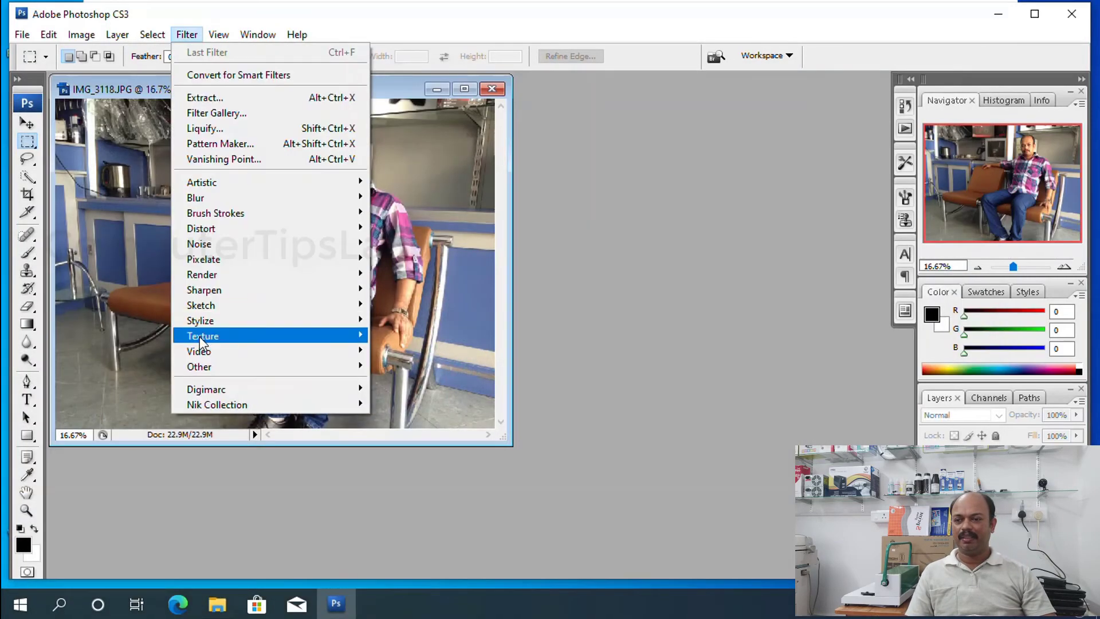
{"action": "mouse_move", "coordinate": [311, 407]}
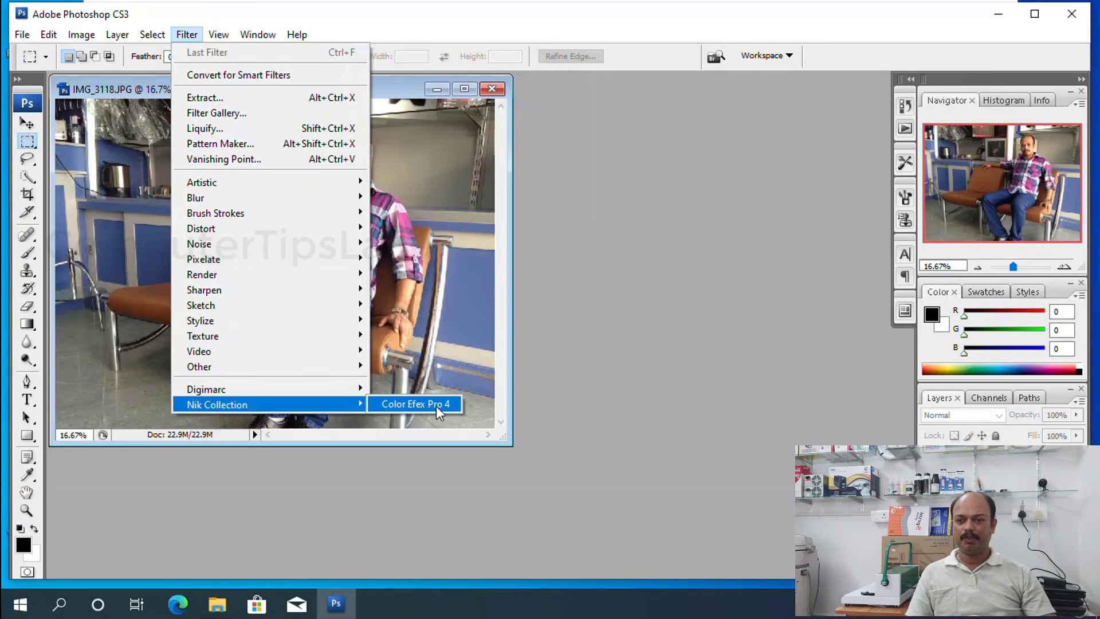
{"action": "left_click", "coordinate": [492, 89]}
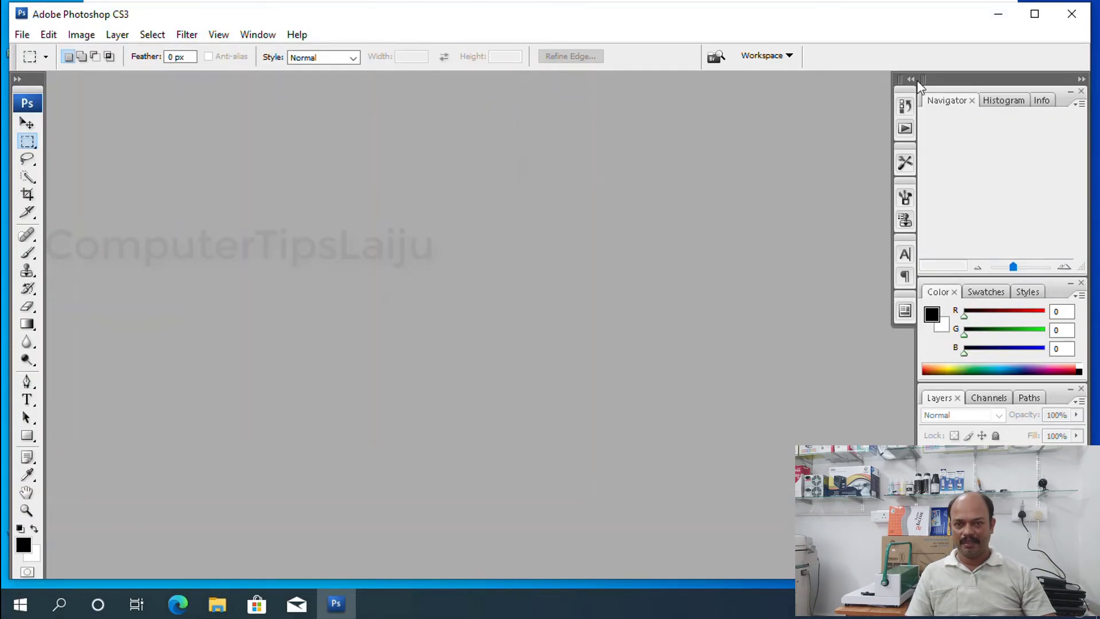
{"action": "left_click_drag", "start_coordinate": [731, 19], "coordinate": [548, 69]}
{"action": "left_click", "coordinate": [894, 69]}
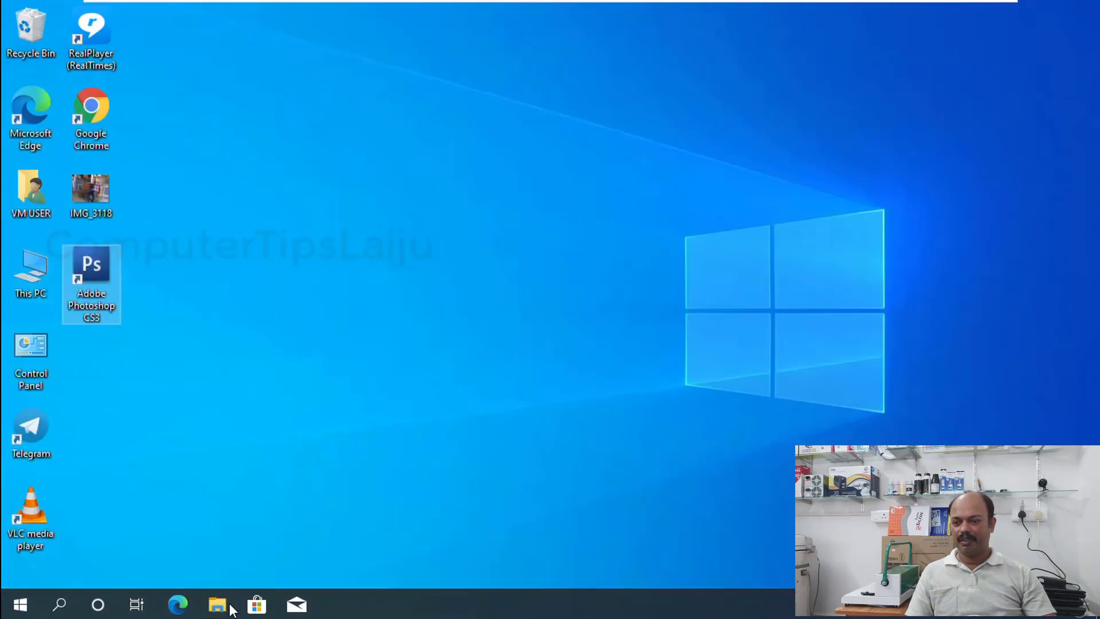
Switch to the File Explorer window showing Color Efex Pro 4 and open the Analog Efex Pro 2 folder under Nik Collection
{"action": "left_click", "coordinate": [217, 604]}
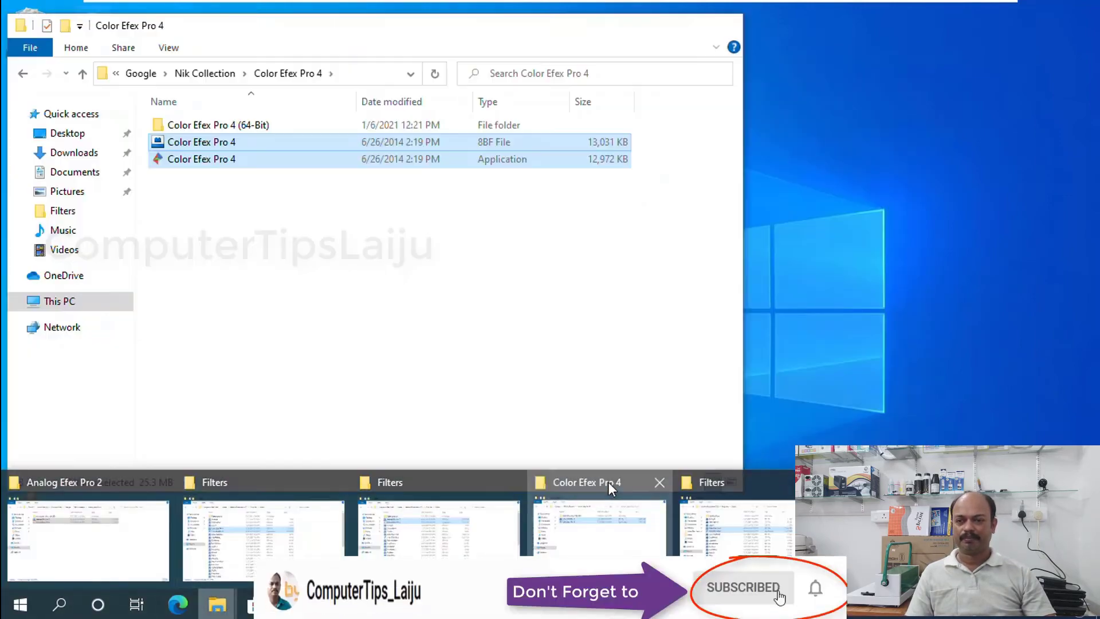
{"action": "left_click", "coordinate": [608, 483]}
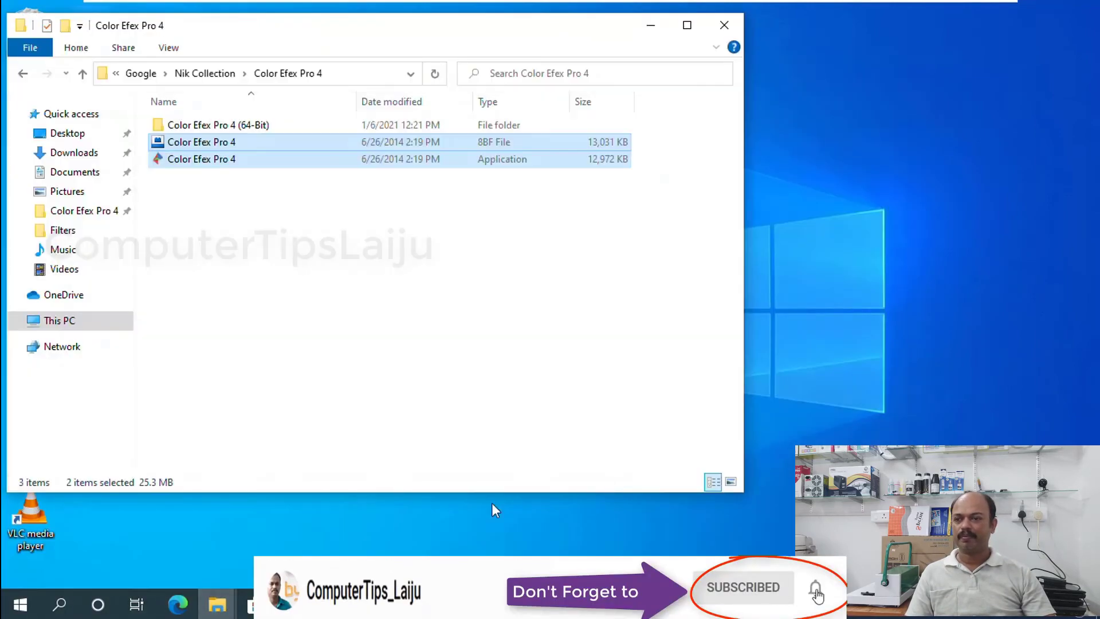
{"action": "left_click", "coordinate": [204, 74]}
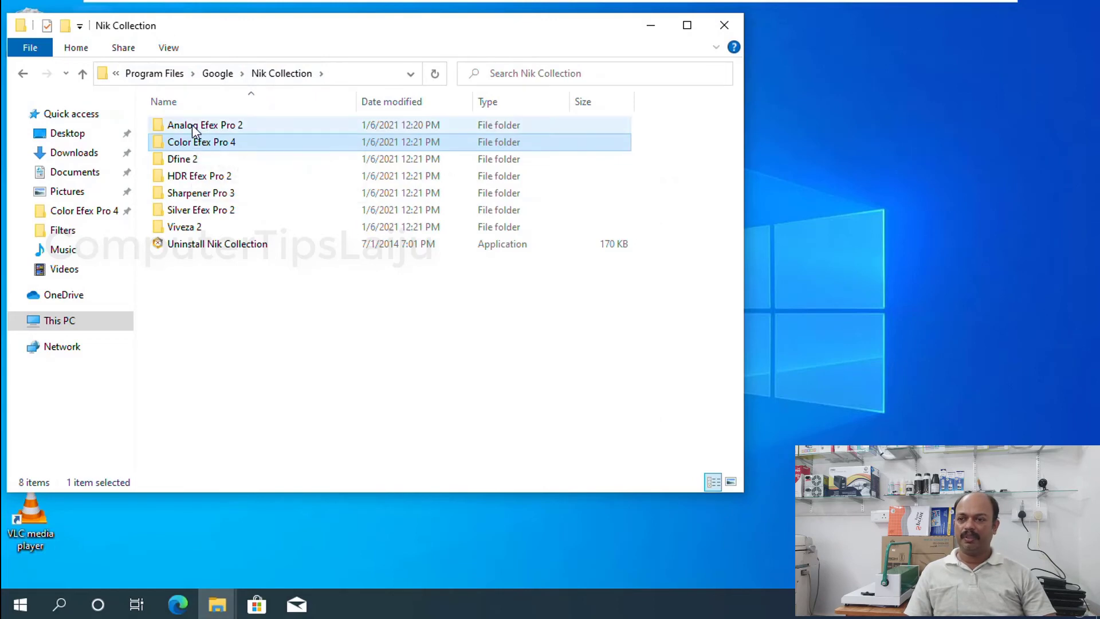
{"action": "mouse_move", "coordinate": [191, 125]}
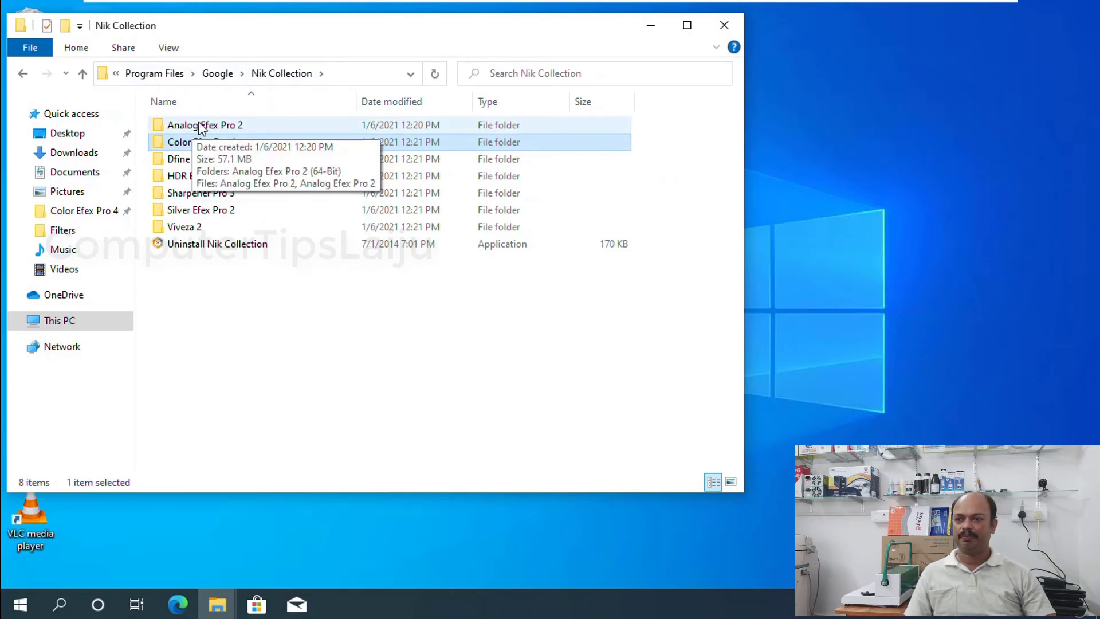
{"action": "double_click", "coordinate": [200, 127]}
Copy the Analog Efex Pro 2 8BF file and application, and minimize the folder window
{"action": "left_click_drag", "start_coordinate": [241, 207], "coordinate": [187, 141]}
{"action": "right_click", "coordinate": [210, 148]}
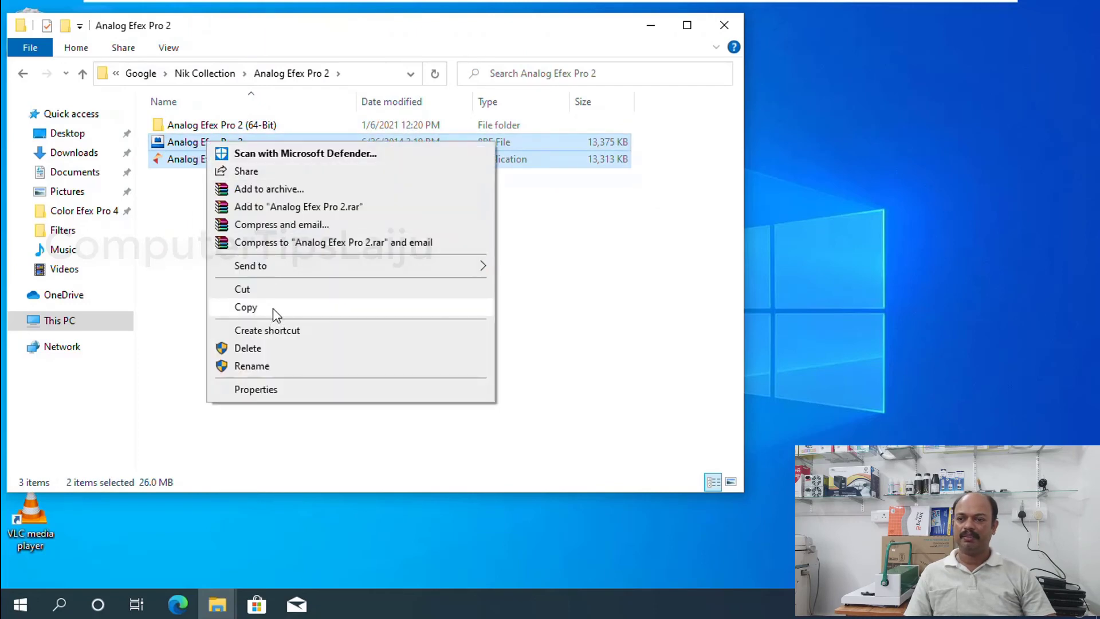
{"action": "left_click", "coordinate": [253, 308]}
{"action": "left_click", "coordinate": [652, 25]}
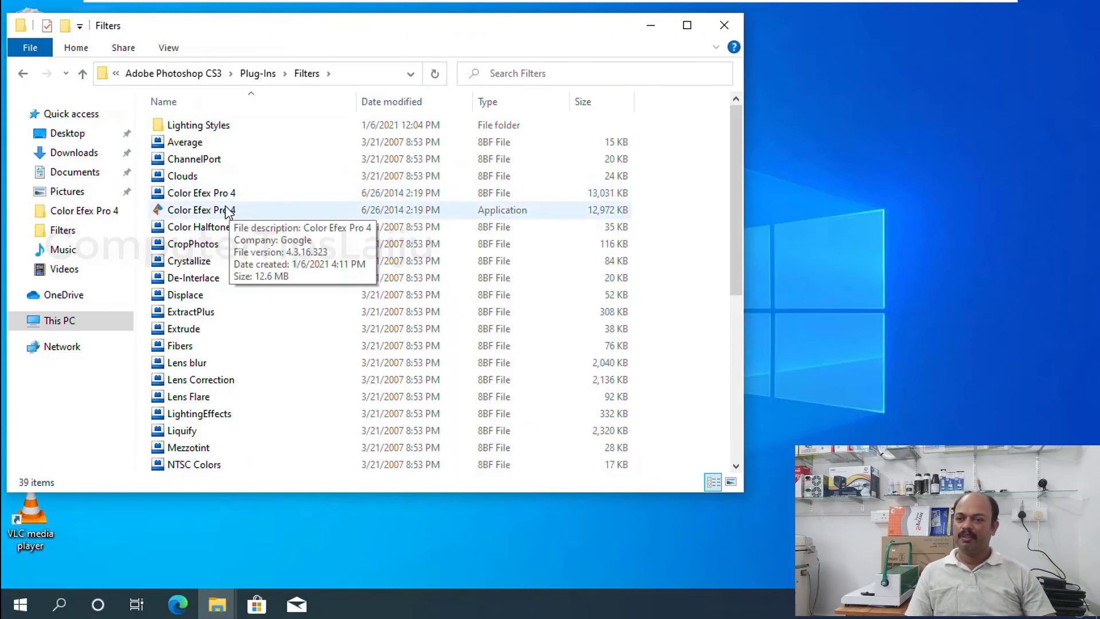
Paste the two Analog Efex Pro 2 files into Photoshop's Filters folder, granting administrator permission for each, and close the window
{"action": "right_click", "coordinate": [695, 201]}
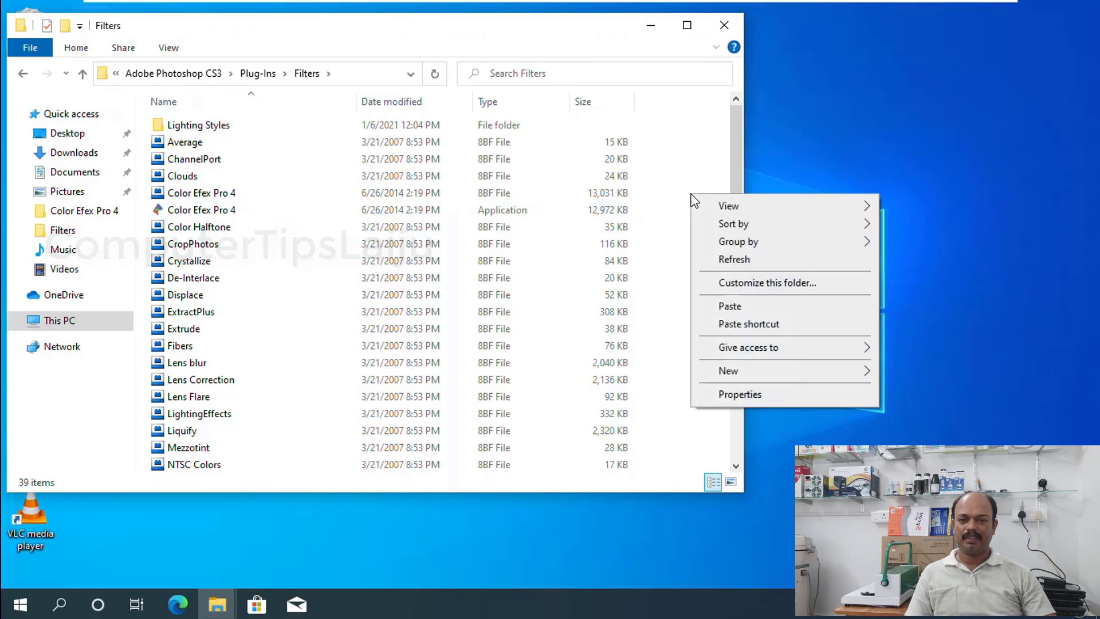
{"action": "left_click", "coordinate": [730, 307]}
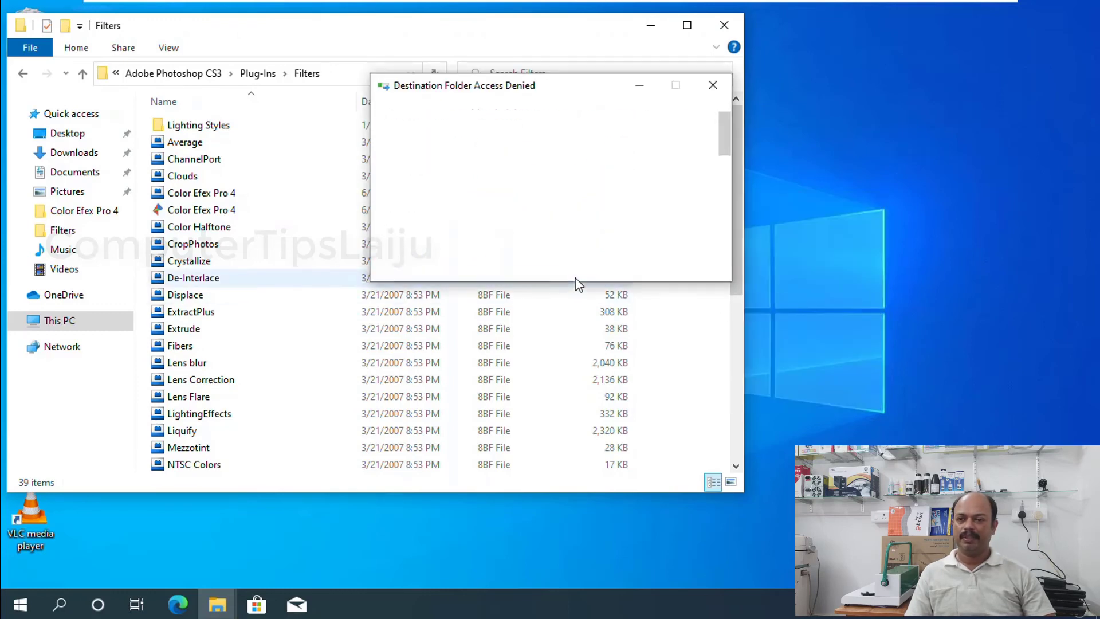
{"action": "left_click", "coordinate": [509, 223]}
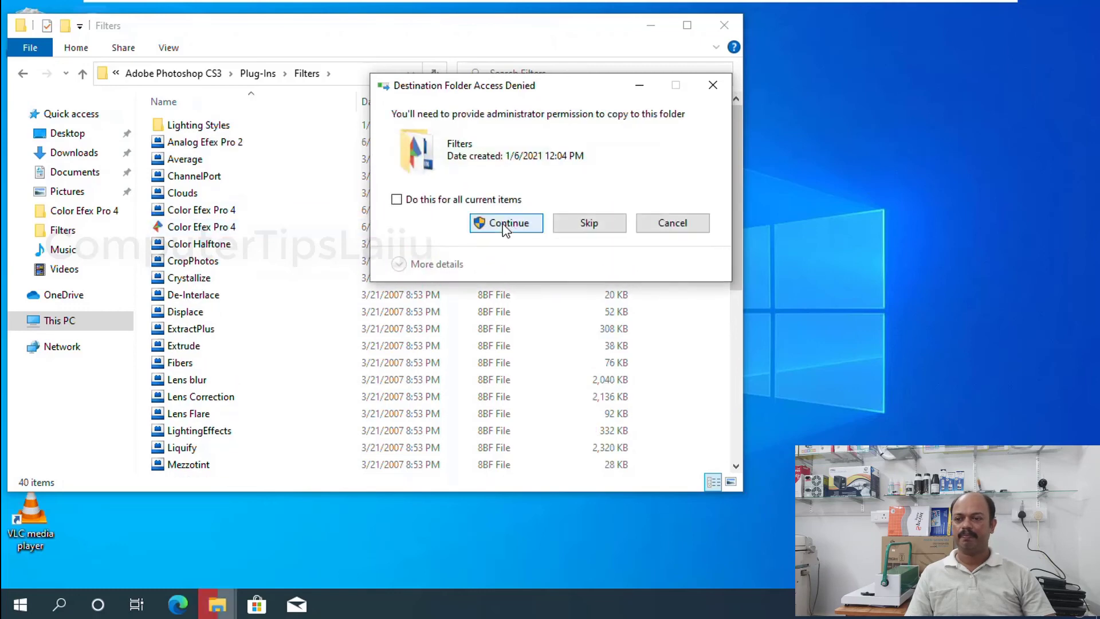
{"action": "left_click", "coordinate": [506, 227]}
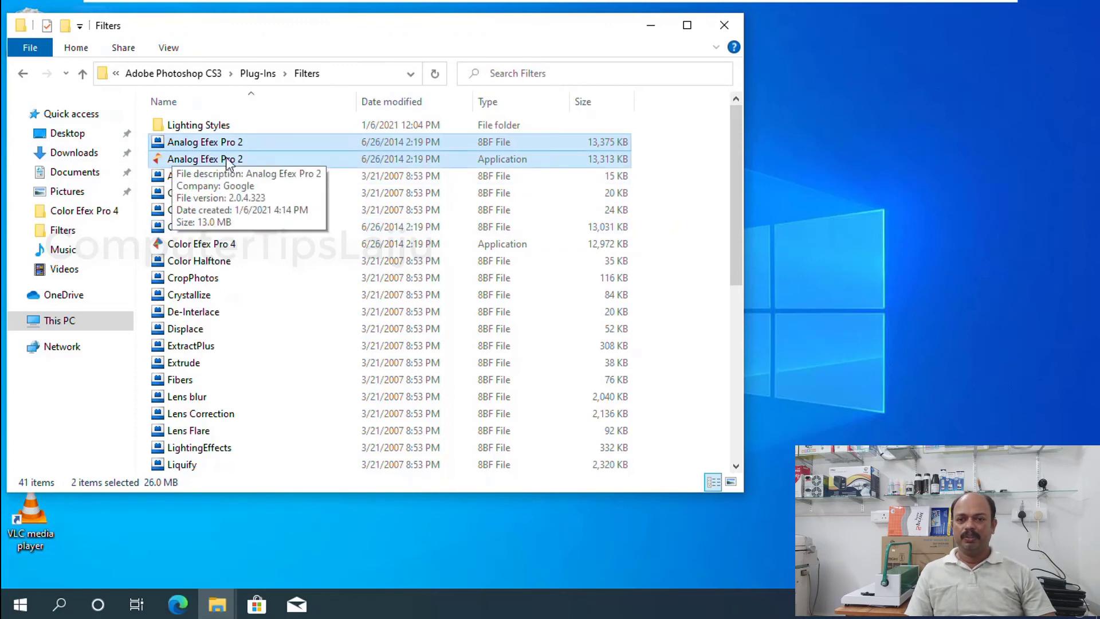
{"action": "left_click", "coordinate": [724, 25]}
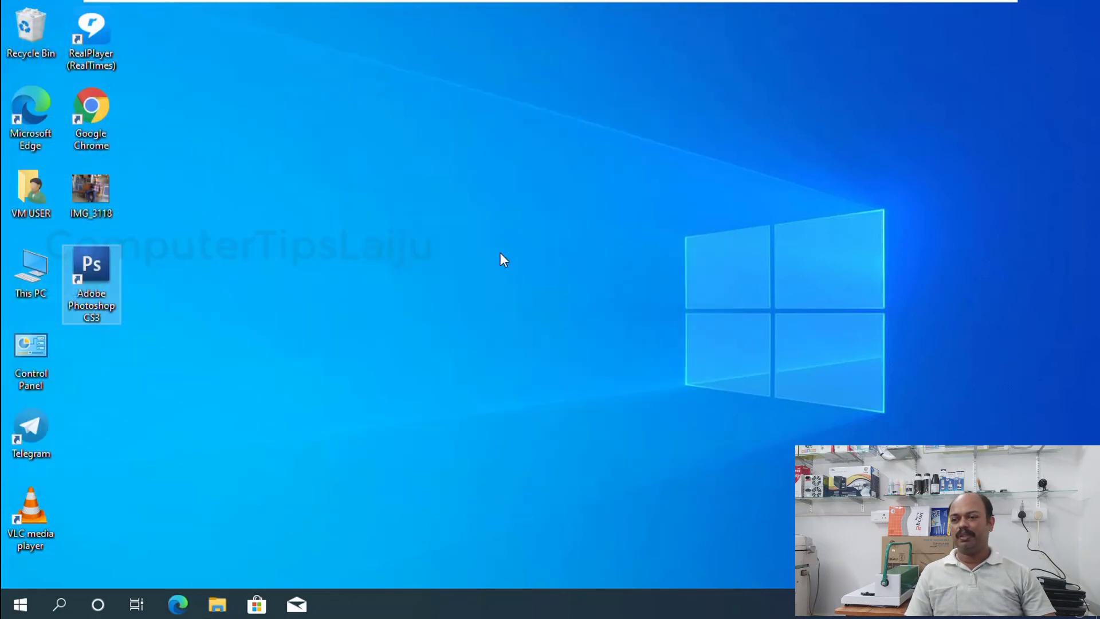
Launch Adobe Photoshop CS3 from the desktop and open the IMG_3118 photo
{"action": "double_click", "coordinate": [92, 267]}
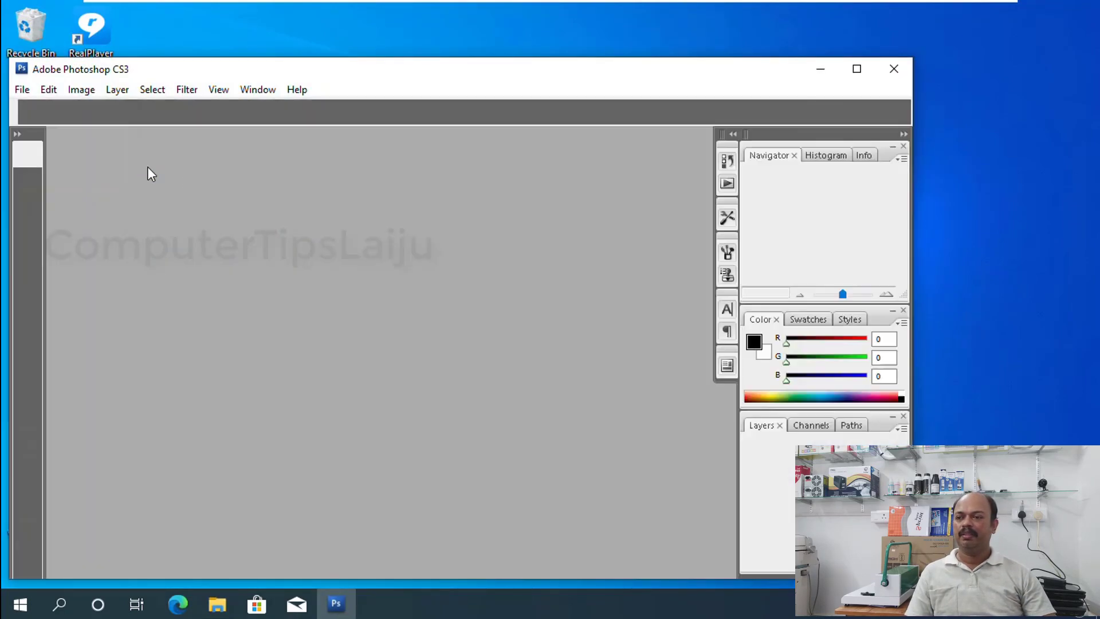
{"action": "left_click", "coordinate": [22, 90]}
{"action": "left_click", "coordinate": [35, 118]}
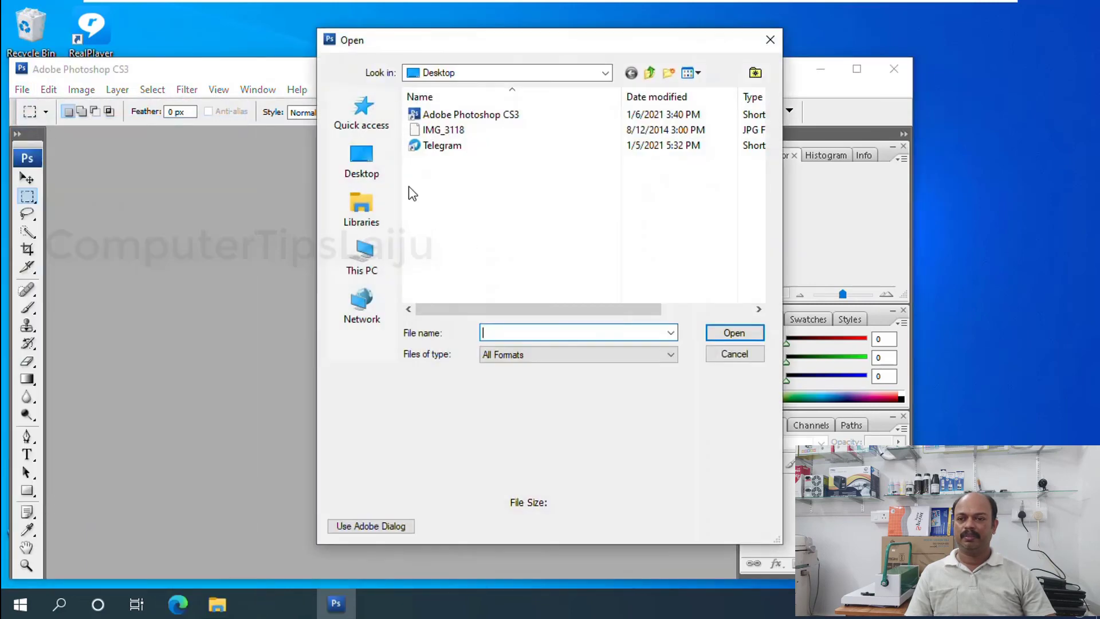
{"action": "double_click", "coordinate": [455, 129]}
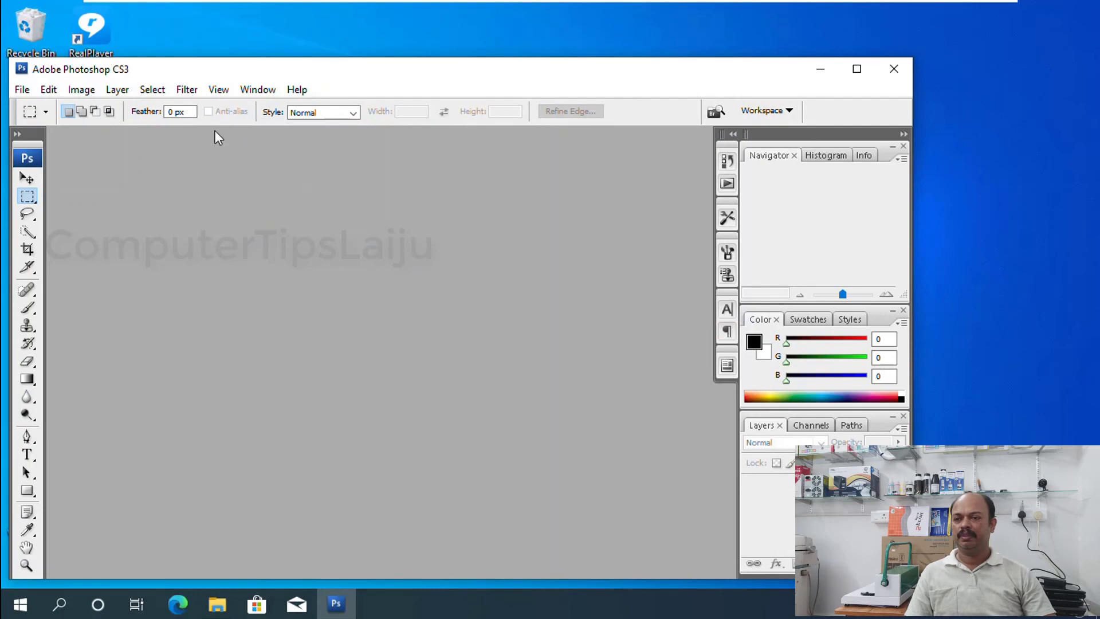
Display the Nik Collection filters available for the IMG_3118 photo
{"action": "left_click", "coordinate": [187, 90]}
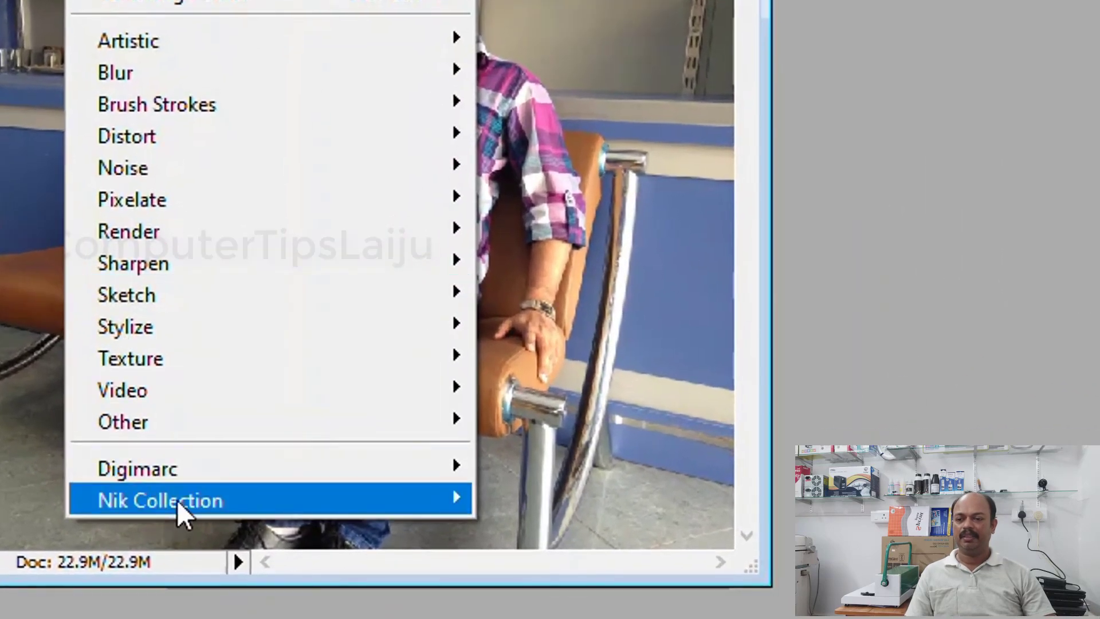
{"action": "mouse_move", "coordinate": [218, 510]}
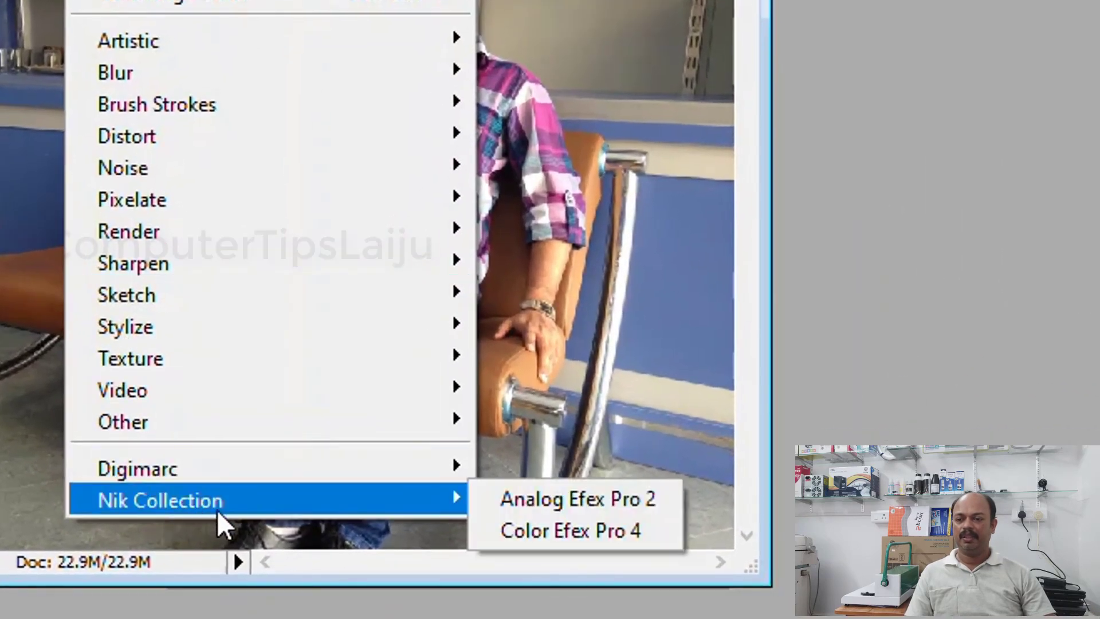